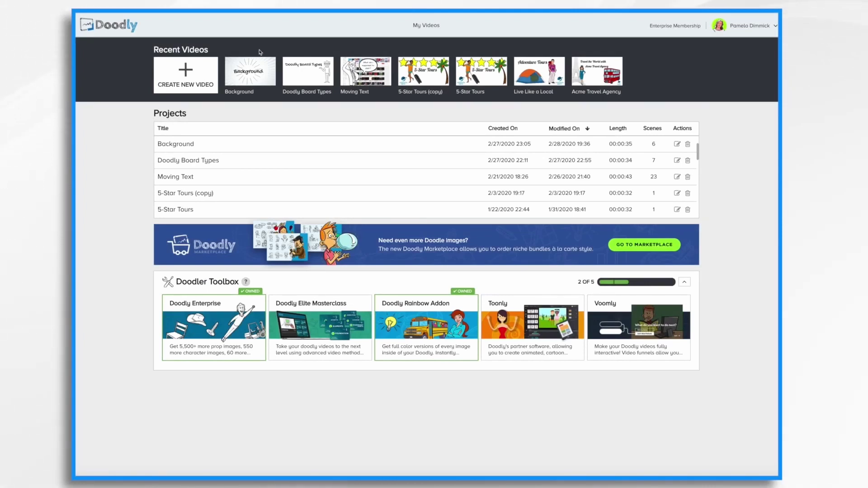
Create a new whiteboard video titled 'Cat Doctor' at 1080p resolution
click(185, 80)
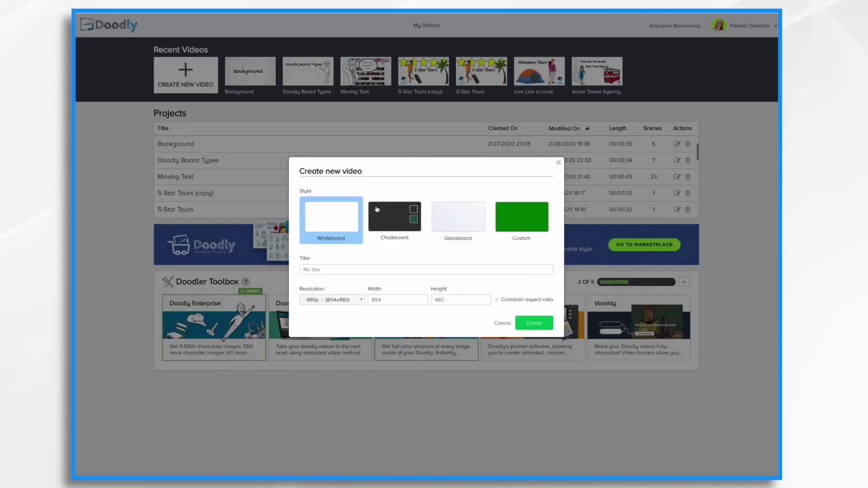
click(344, 270)
text(Caty Doctor)
click(360, 301)
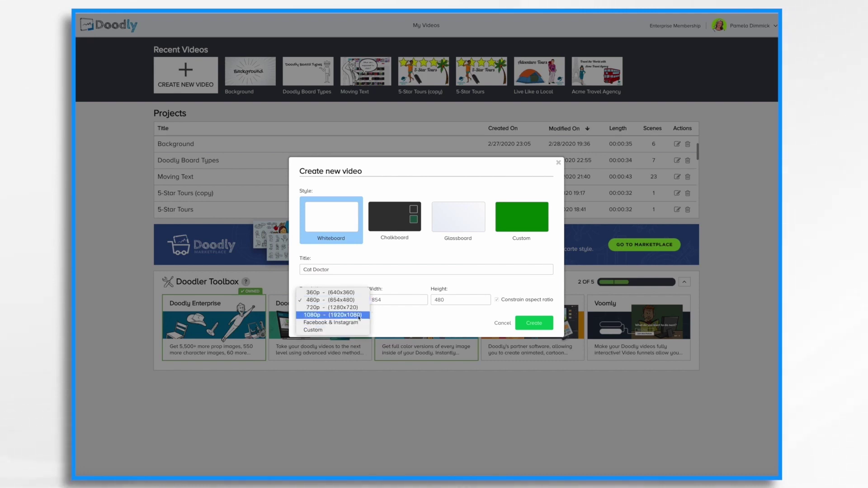
click(360, 315)
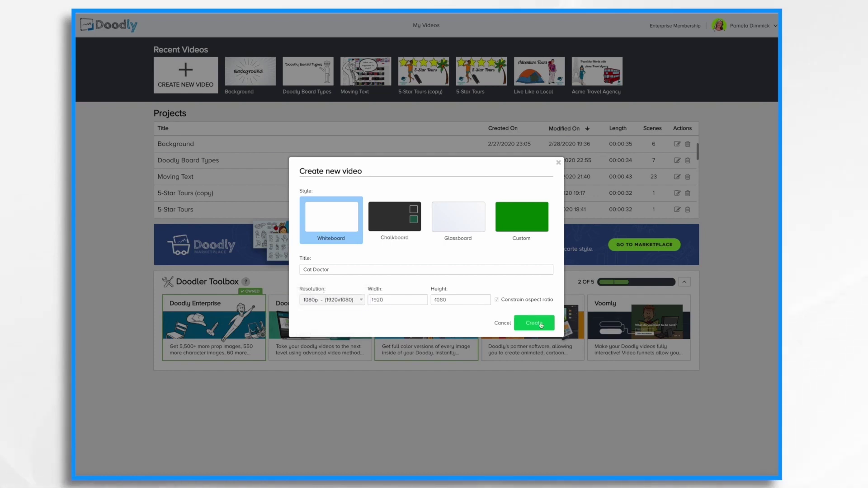
click(535, 323)
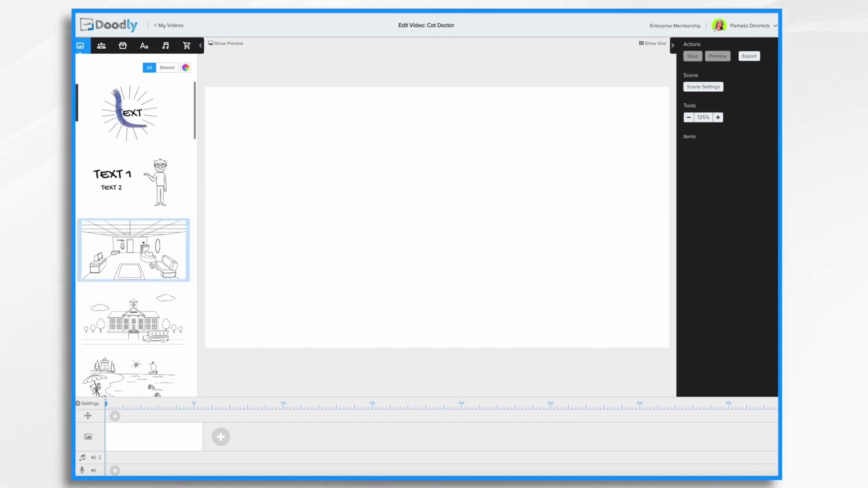
Scroll the Scenes library down to the clinic reception scene with the waiting bench
scroll(152, 266, down, 5)
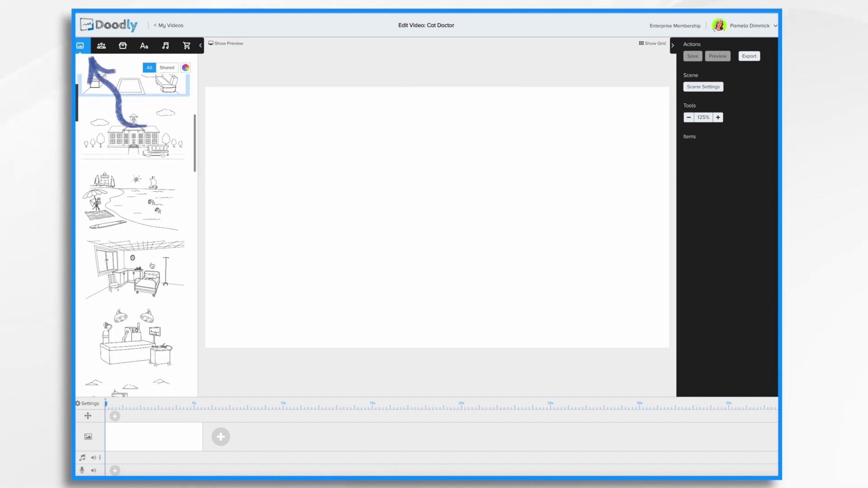
scroll(152, 265, down, 6)
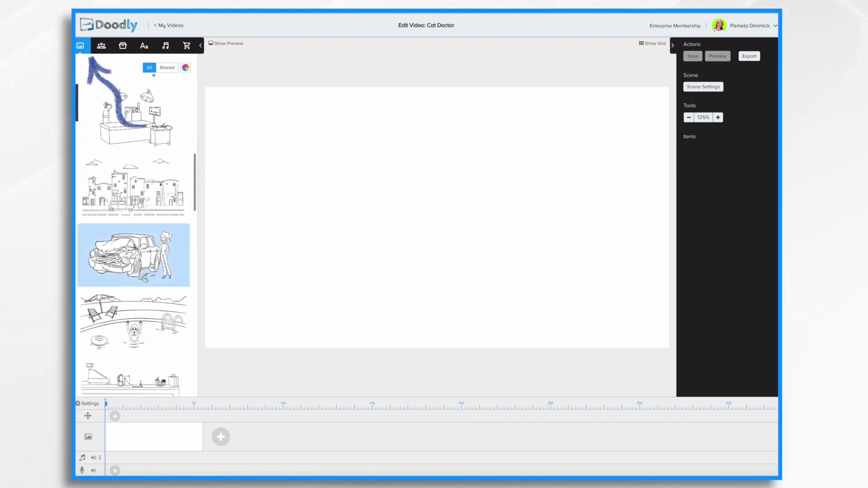
scroll(152, 265, down, 8)
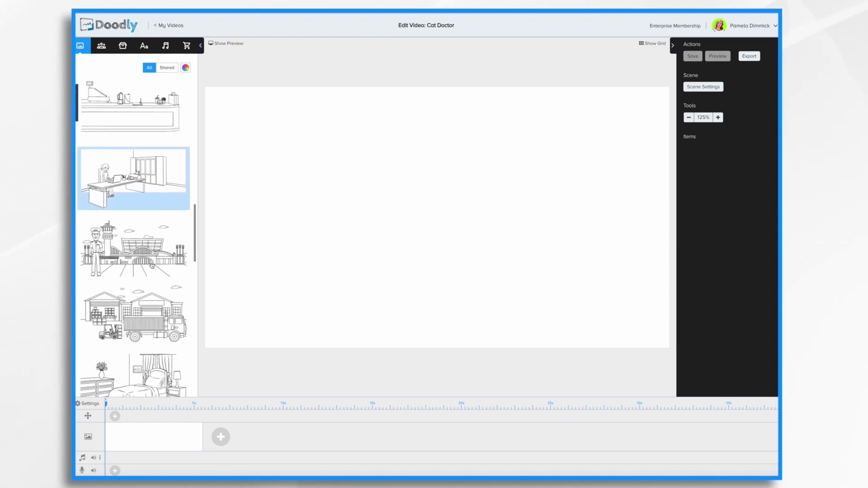
scroll(151, 265, down, 7)
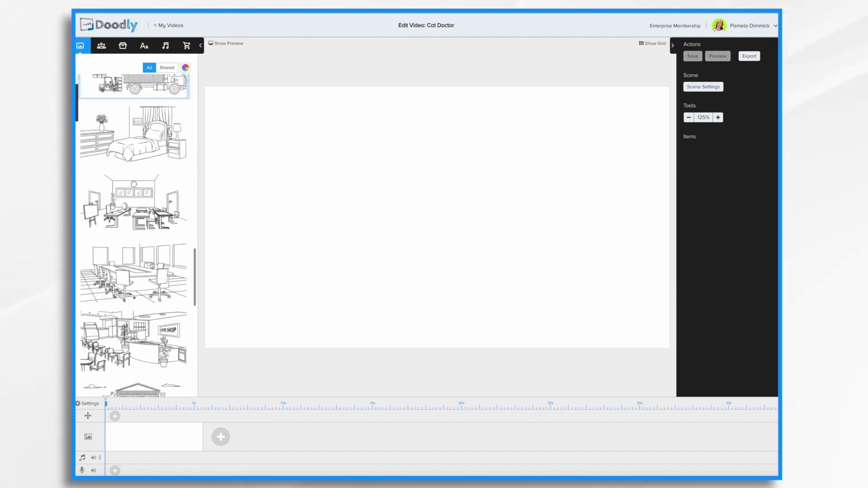
scroll(152, 265, down, 5)
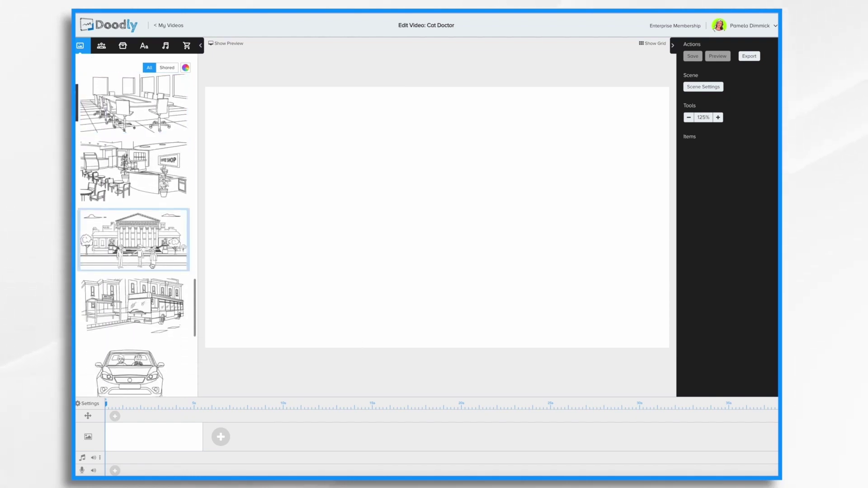
scroll(152, 266, down, 10)
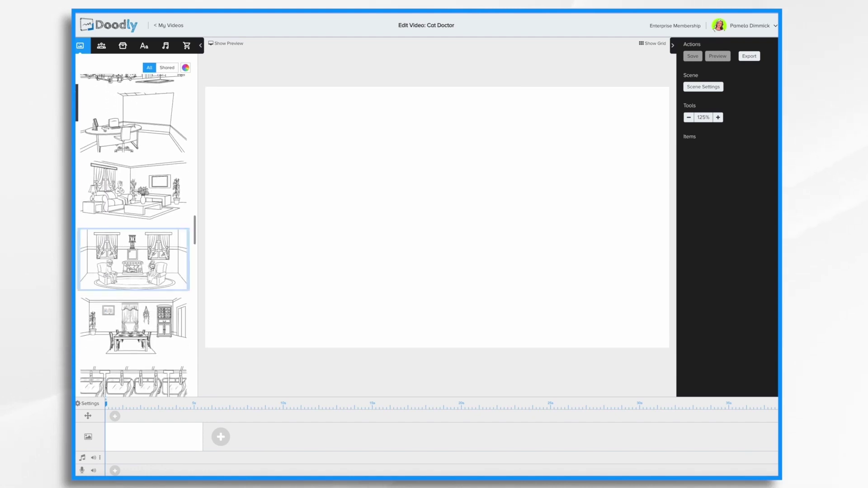
scroll(152, 265, down, 8)
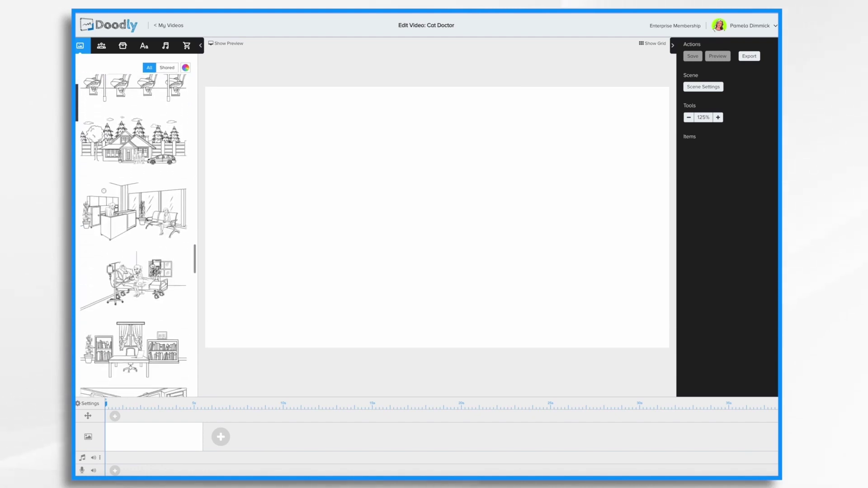
scroll(152, 266, down, 3)
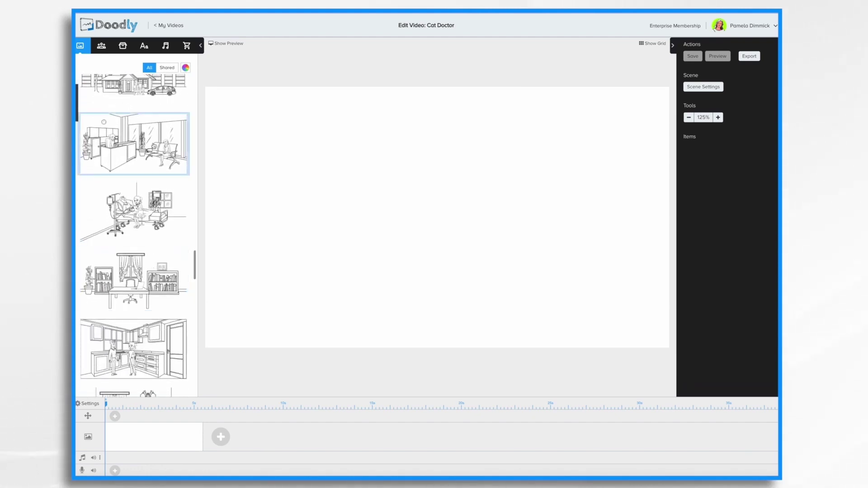
Place the reception scene on the canvas and shift the desk and wall clock slightly right
drag(153, 146, 442, 193)
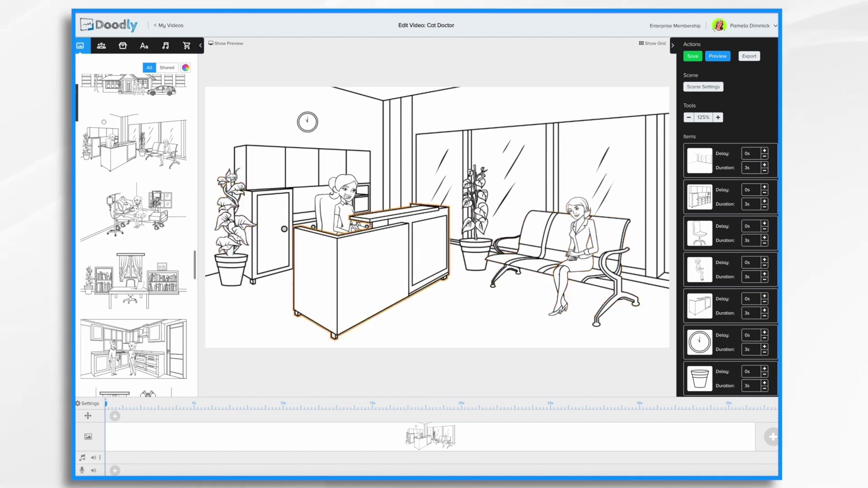
click(369, 182)
drag(369, 182, 324, 198)
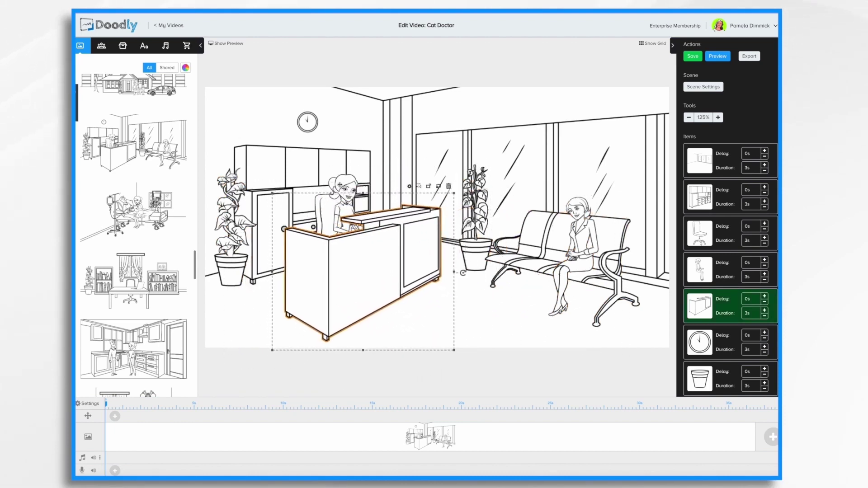
drag(307, 119, 359, 117)
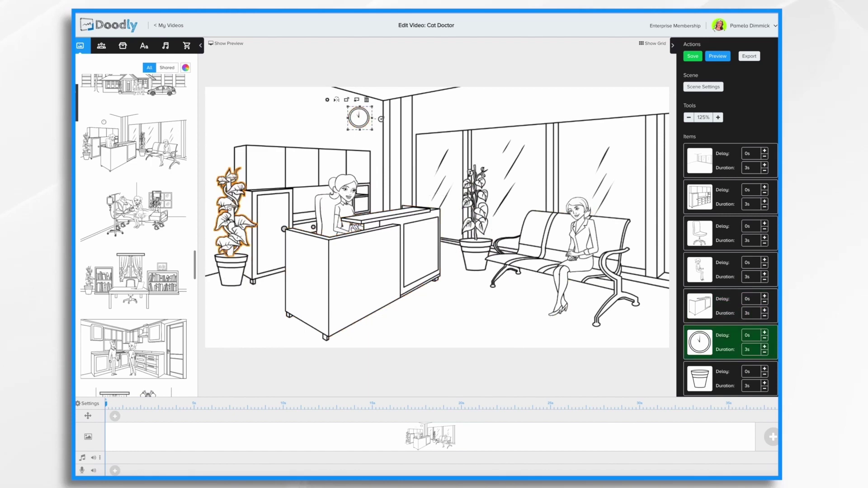
Delete the left potted plant and the wastebasket from the scene
click(246, 172)
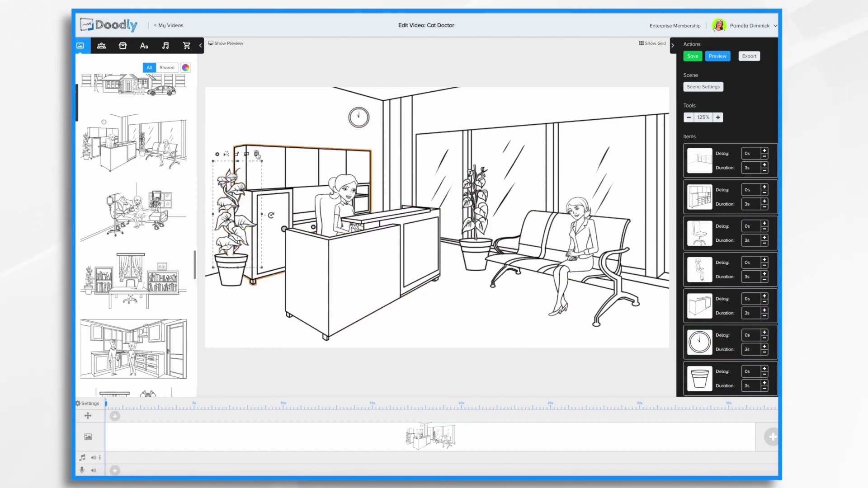
key(Delete)
click(445, 265)
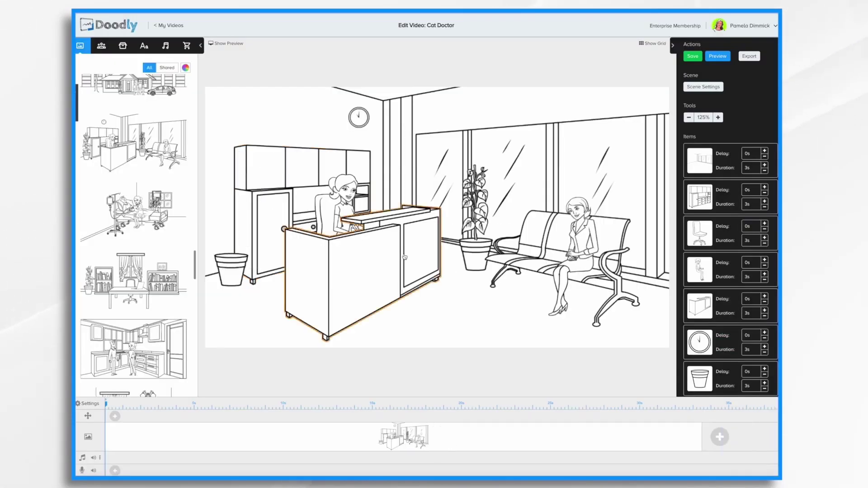
click(232, 277)
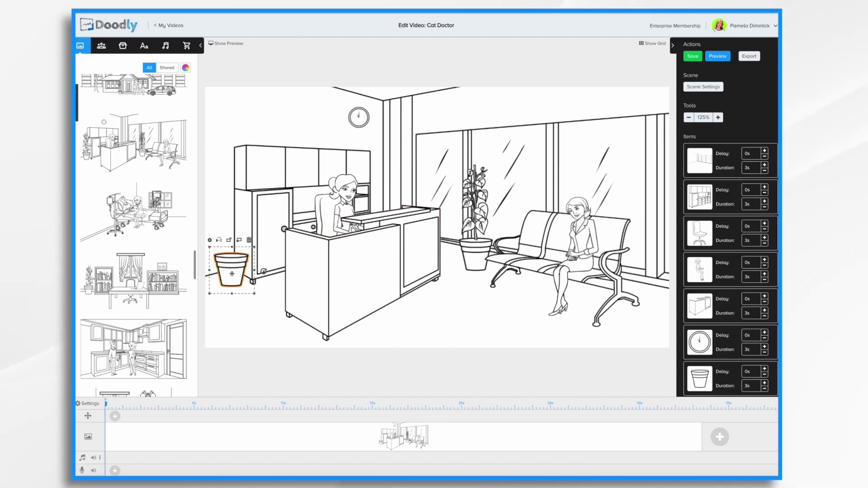
click(249, 240)
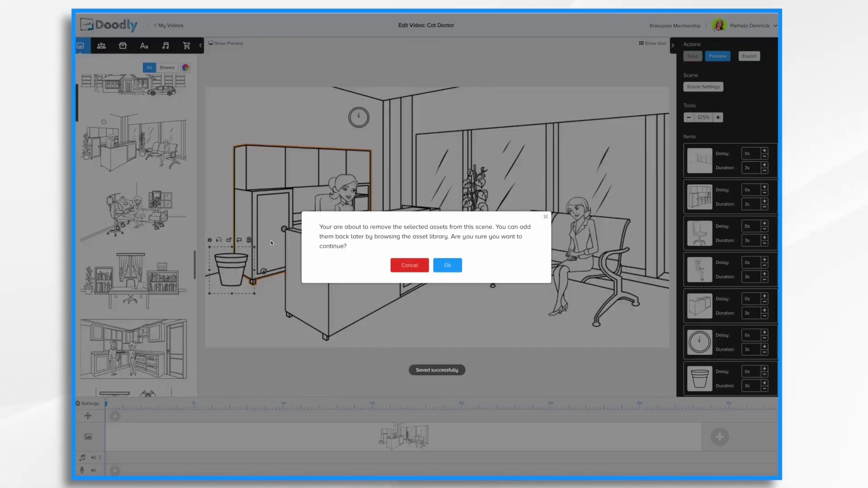
click(456, 266)
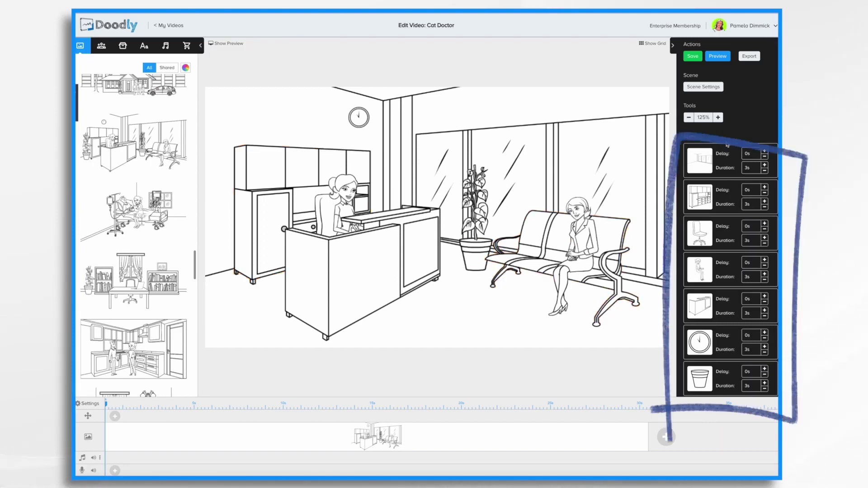
click(714, 163)
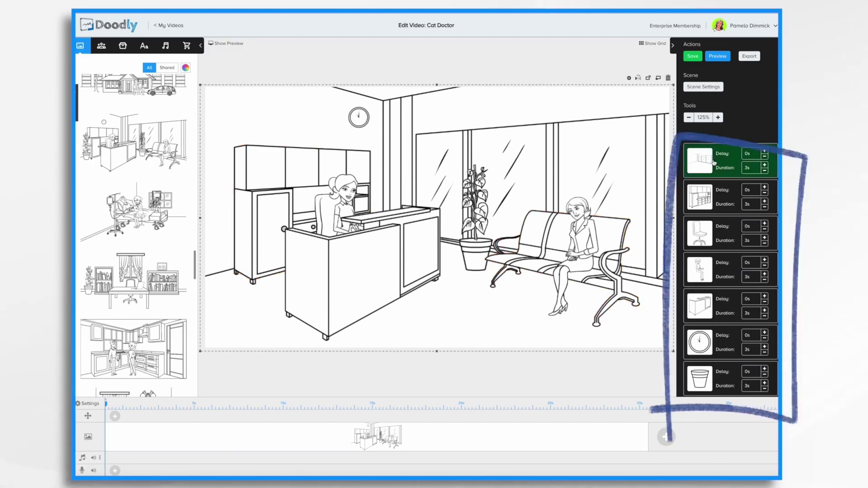
click(713, 203)
click(707, 232)
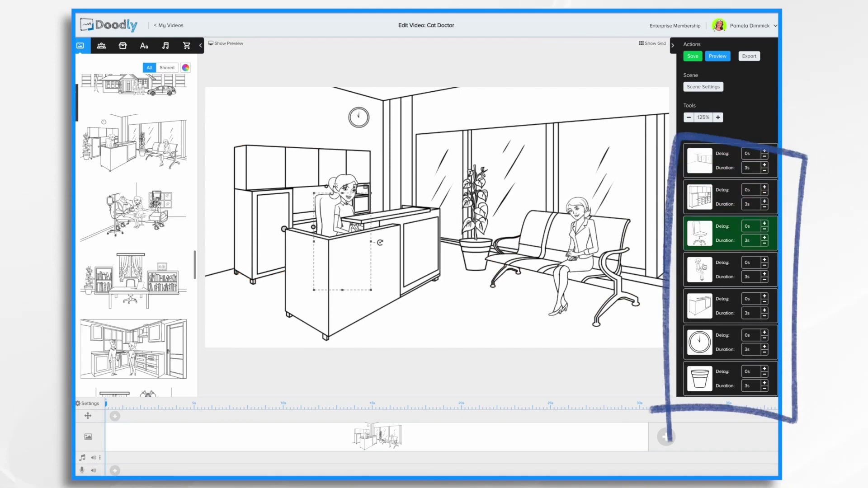
click(704, 267)
click(705, 306)
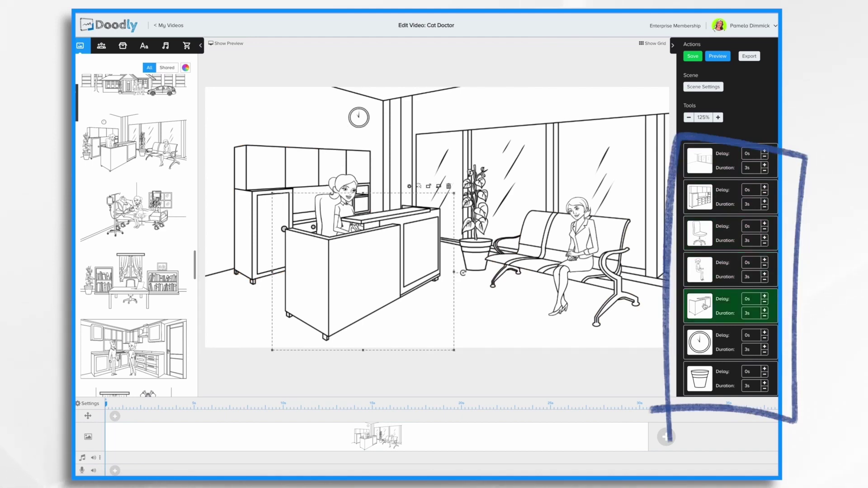
click(706, 342)
click(704, 267)
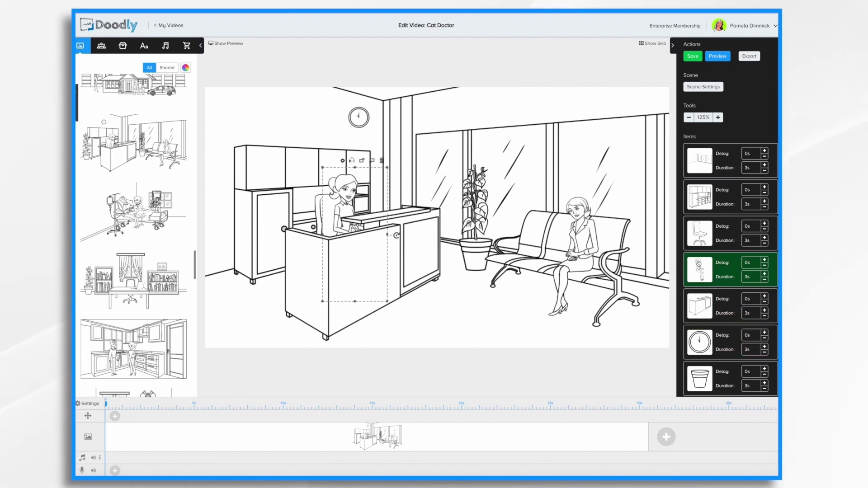
drag(700, 263, 700, 315)
drag(704, 270, 707, 326)
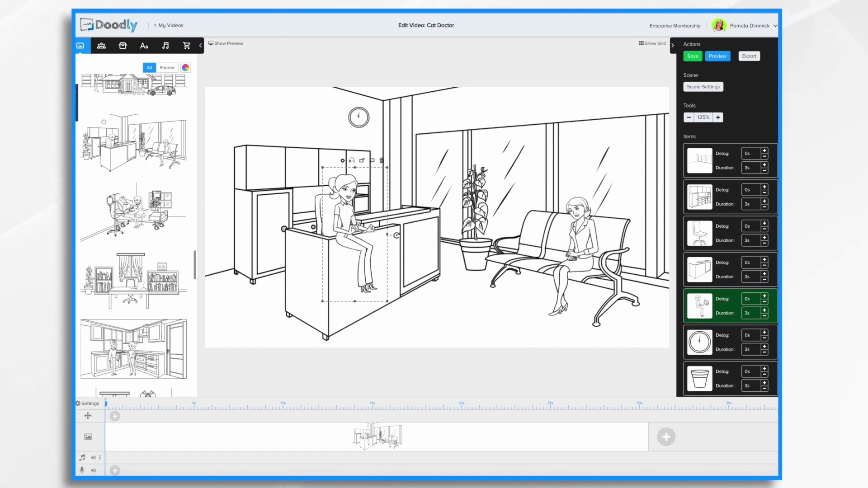
drag(707, 313, 705, 274)
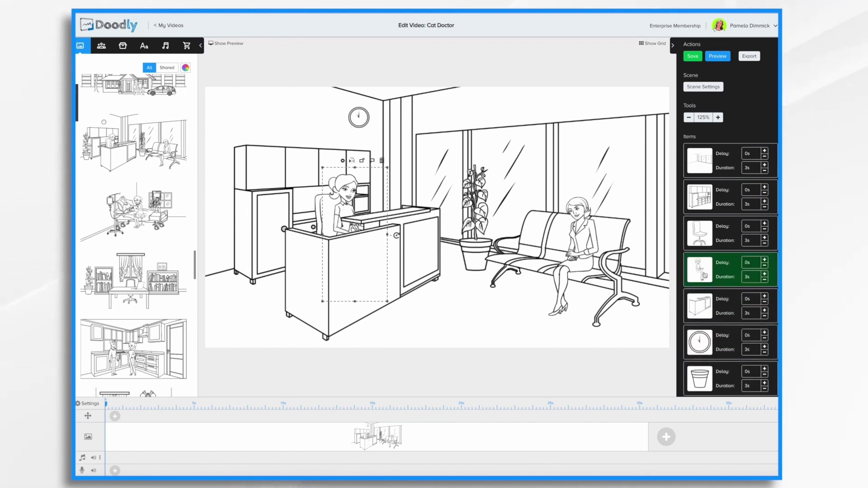
click(363, 162)
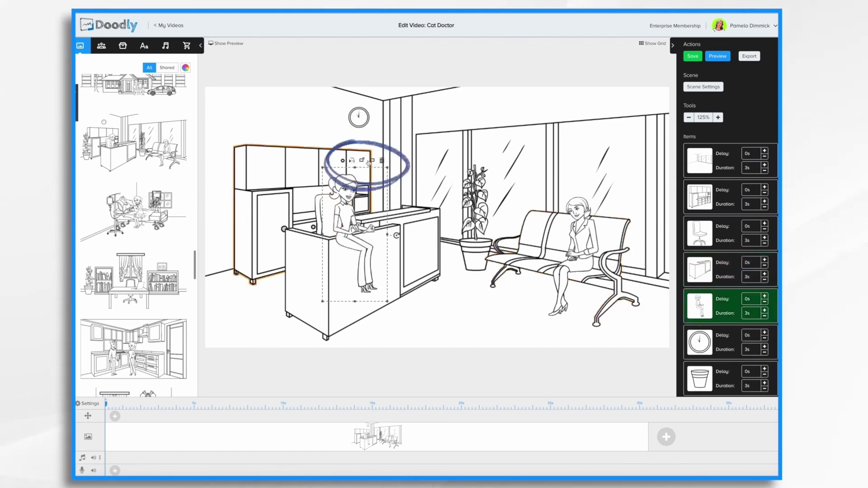
click(363, 162)
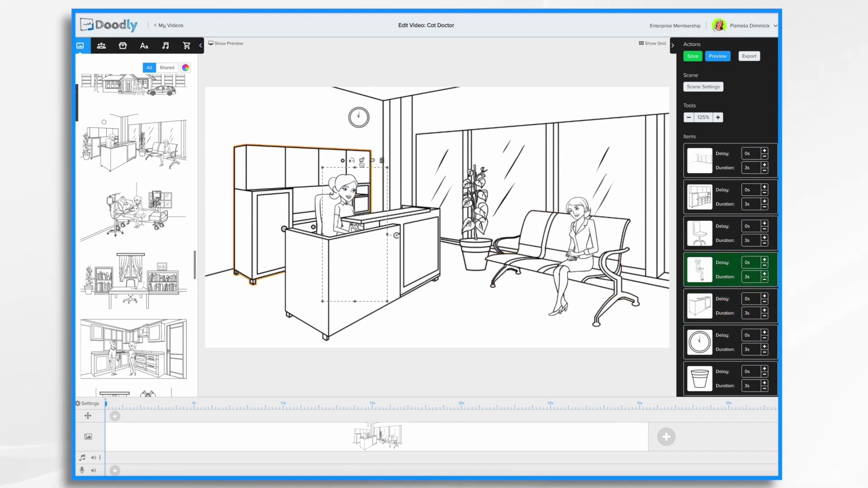
click(362, 161)
click(373, 161)
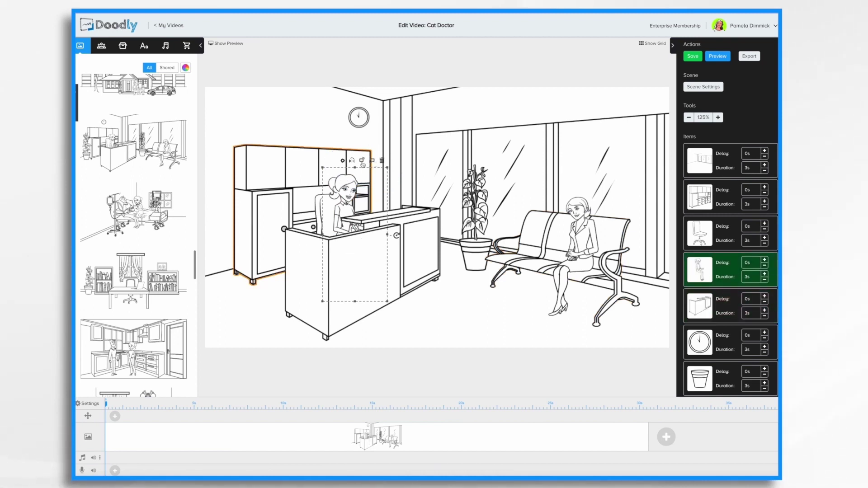
click(551, 243)
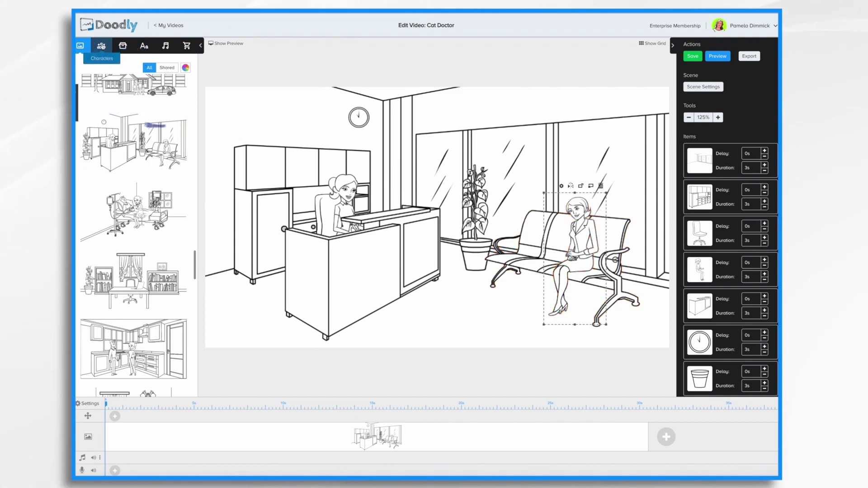
Search the Characters library for 'sitting' and scroll the results to Jacob Sitting
click(101, 45)
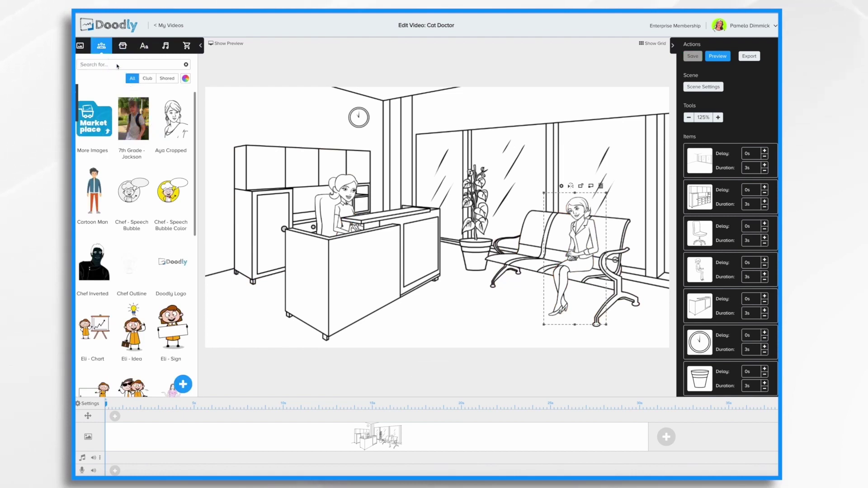
text(sitt)
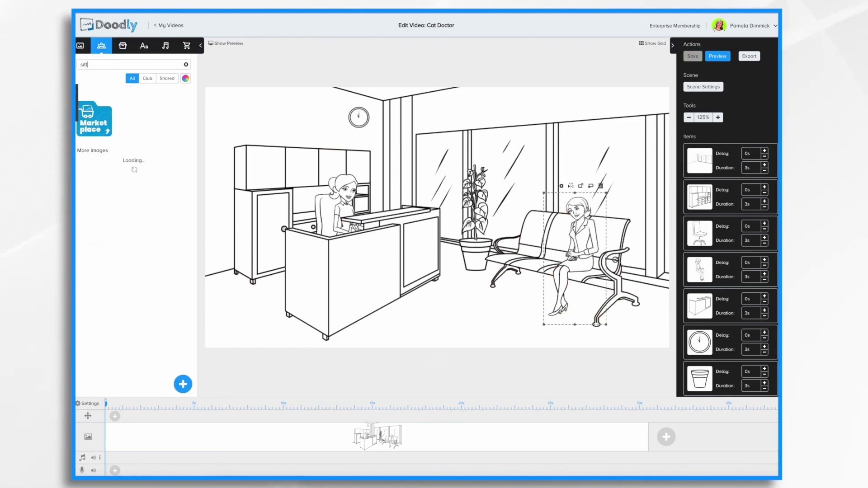
text(ing)
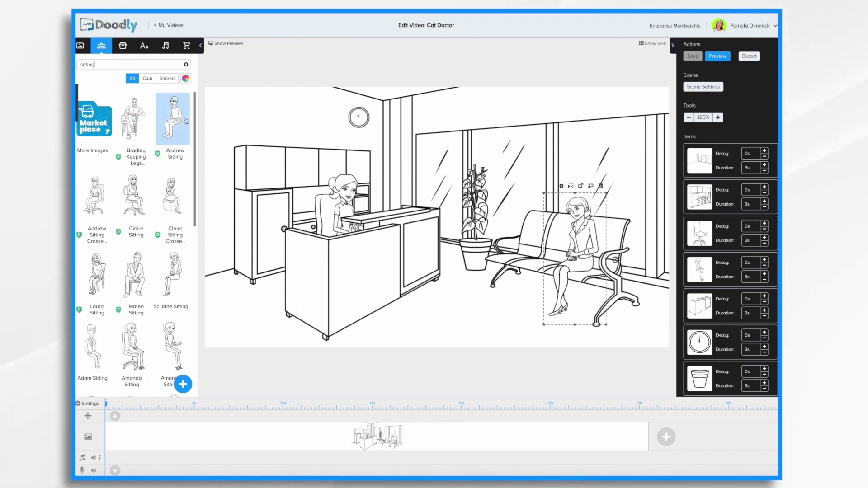
scroll(141, 248, down, 3)
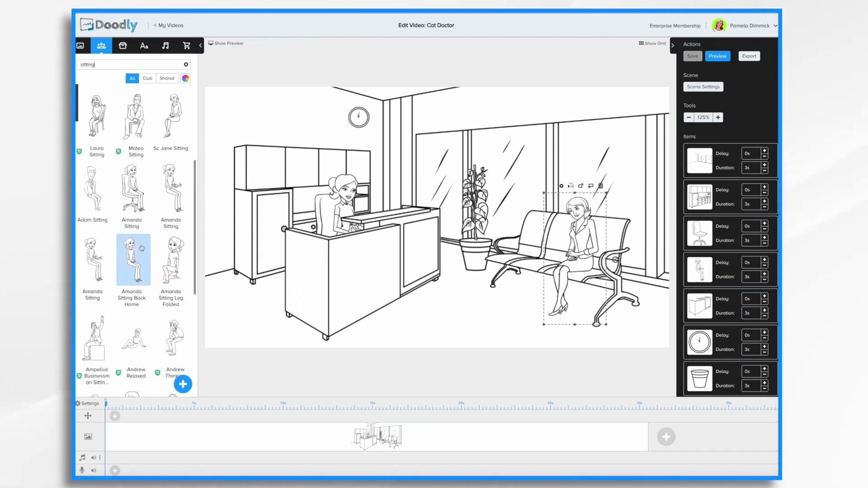
scroll(142, 247, down, 2)
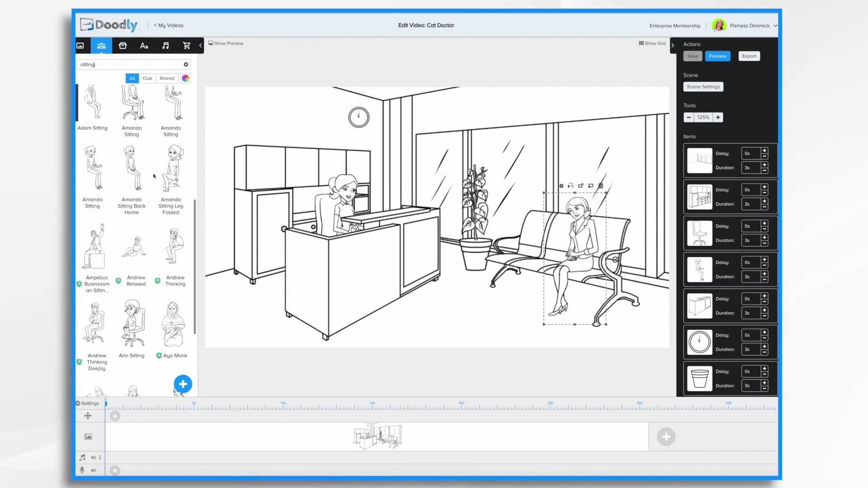
scroll(144, 237, up, 2)
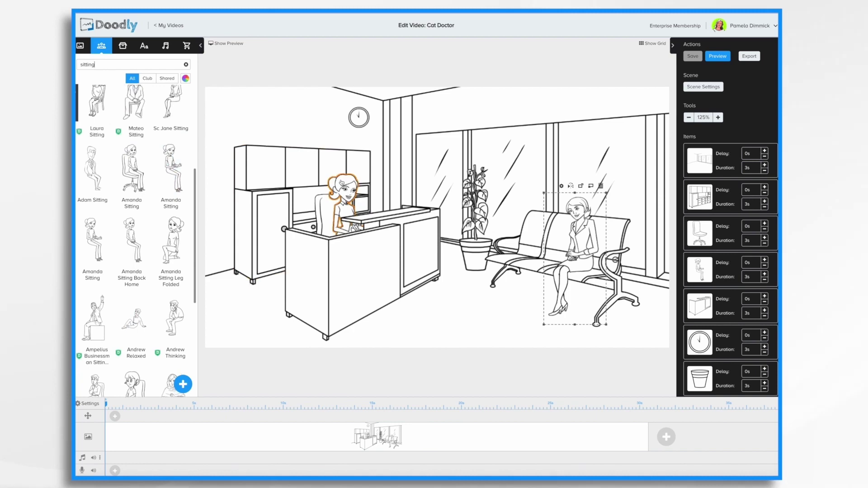
scroll(158, 140, up, 2)
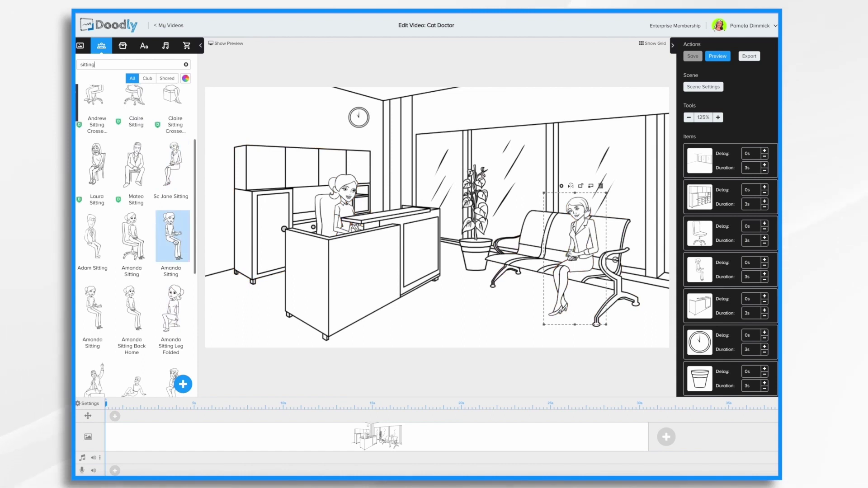
scroll(176, 242, down, 2)
scroll(175, 241, down, 6)
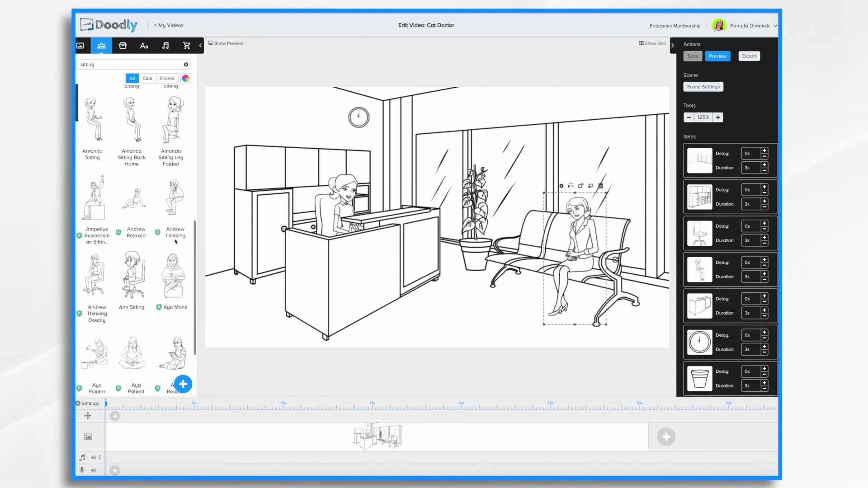
scroll(173, 319, down, 12)
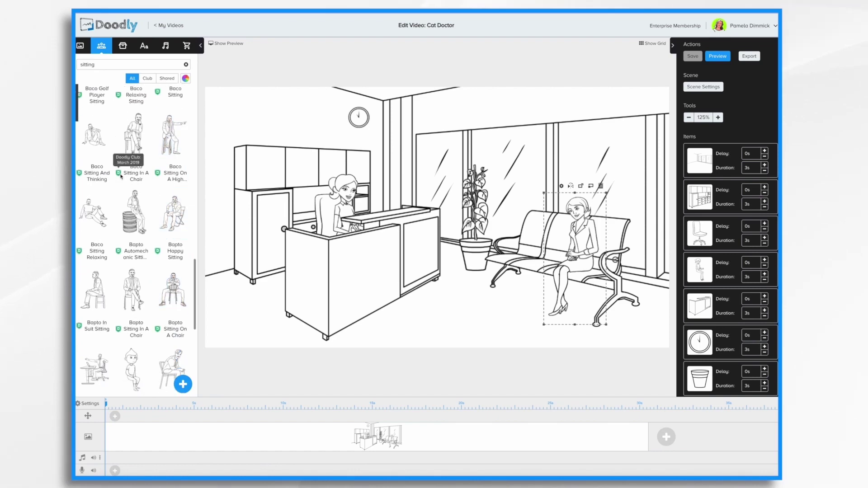
scroll(144, 204, down, 3)
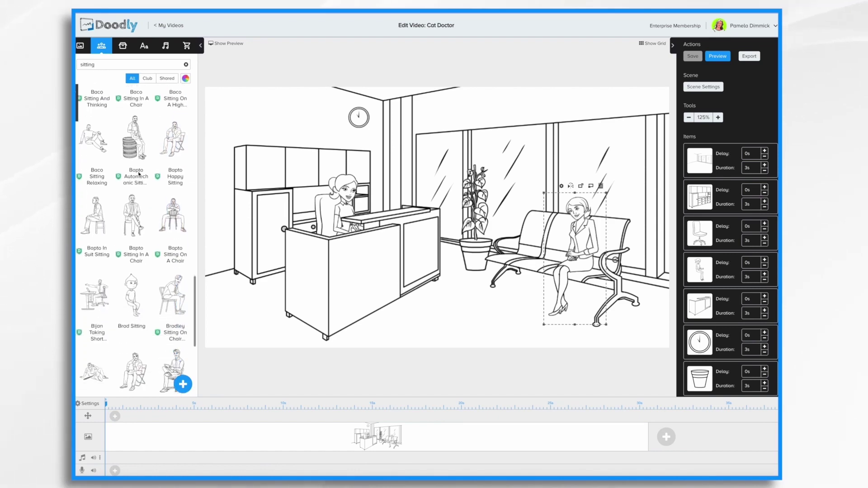
scroll(172, 257, down, 8)
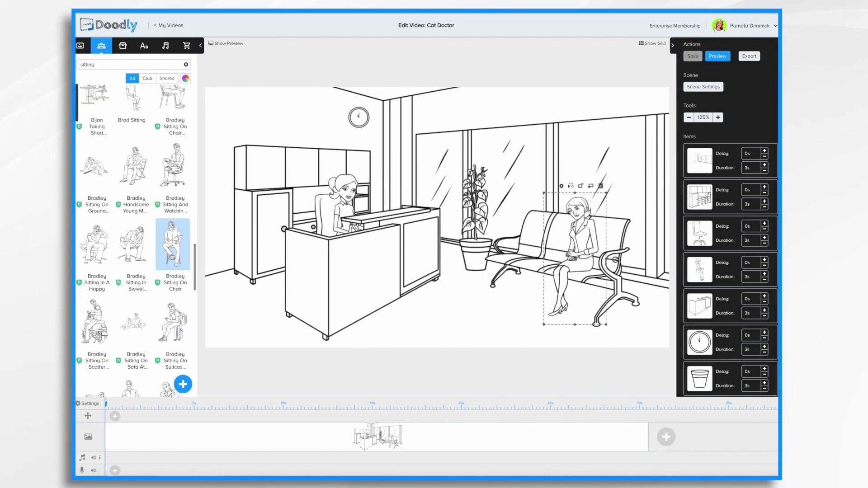
scroll(116, 263, down, 10)
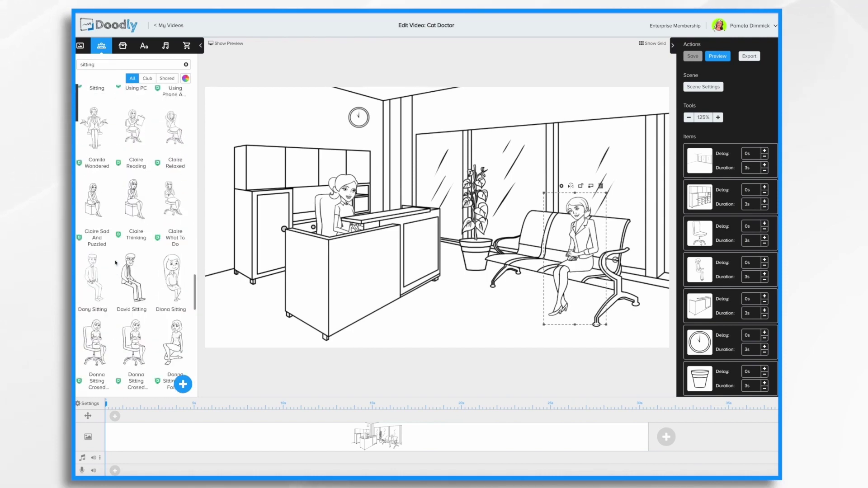
scroll(122, 267, down, 1)
scroll(124, 269, down, 10)
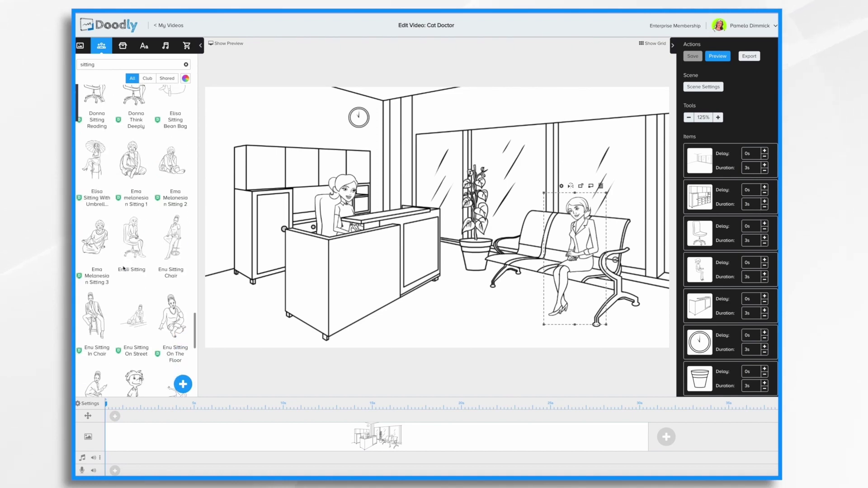
scroll(124, 269, down, 4)
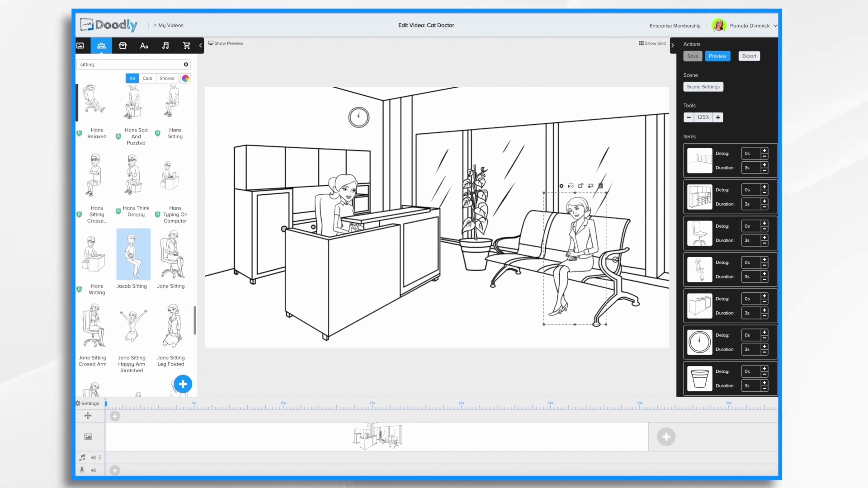
Replace the bench woman with Jacob Sitting, then enlarge, mirror and nudge him onto the bench
drag(131, 256, 572, 240)
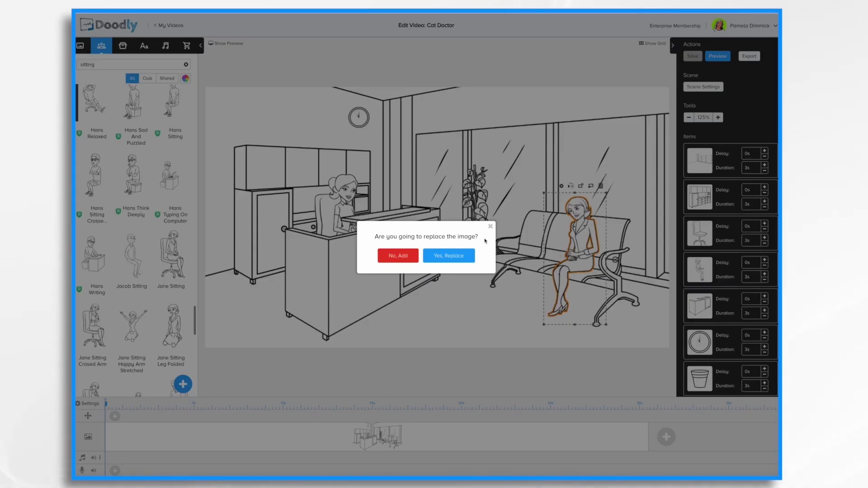
click(447, 257)
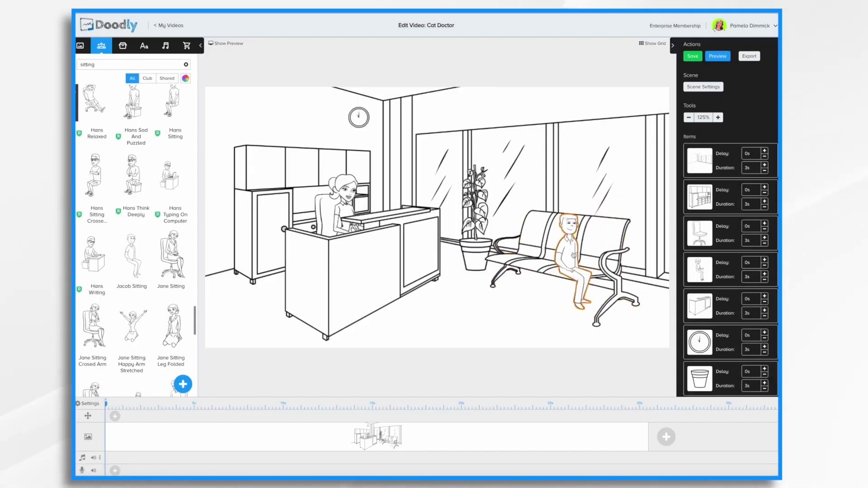
click(572, 255)
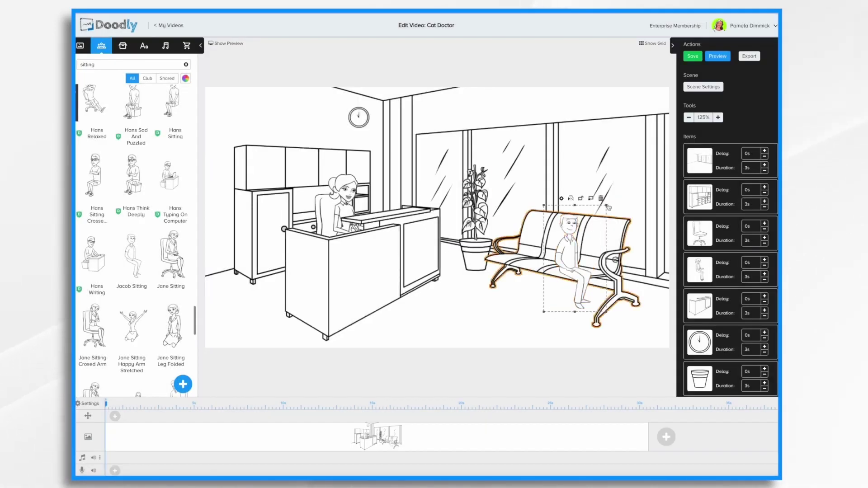
drag(610, 207, 624, 181)
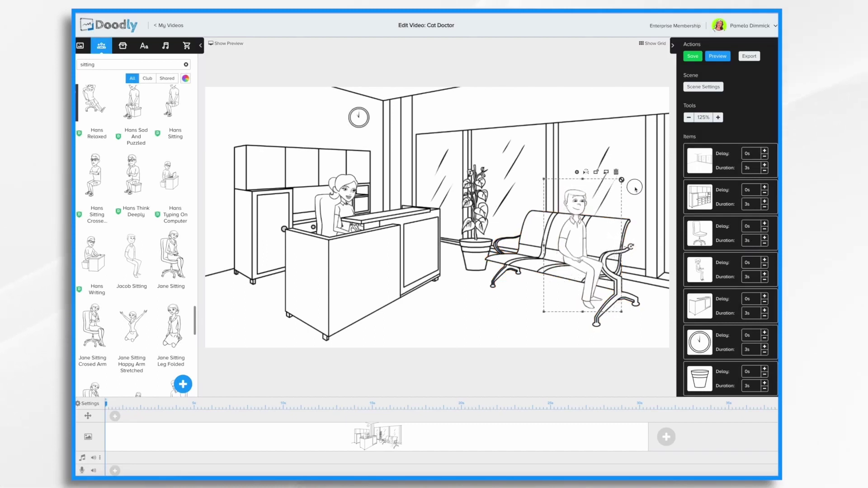
click(586, 172)
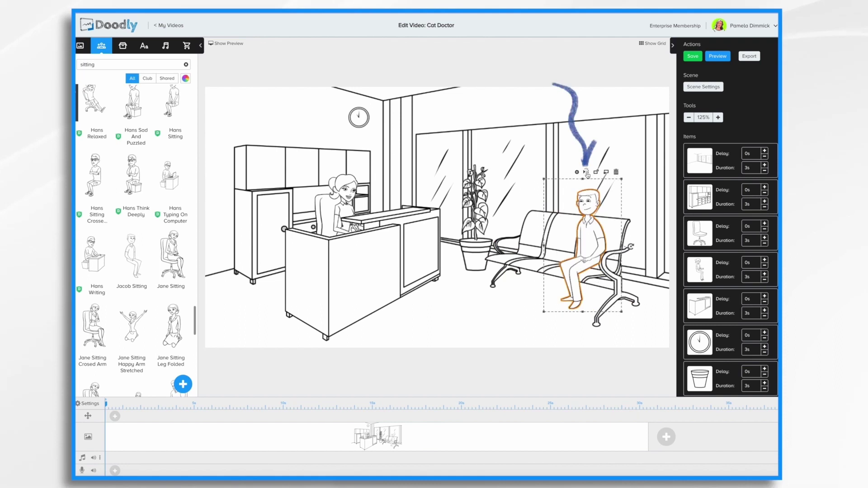
drag(590, 249, 582, 252)
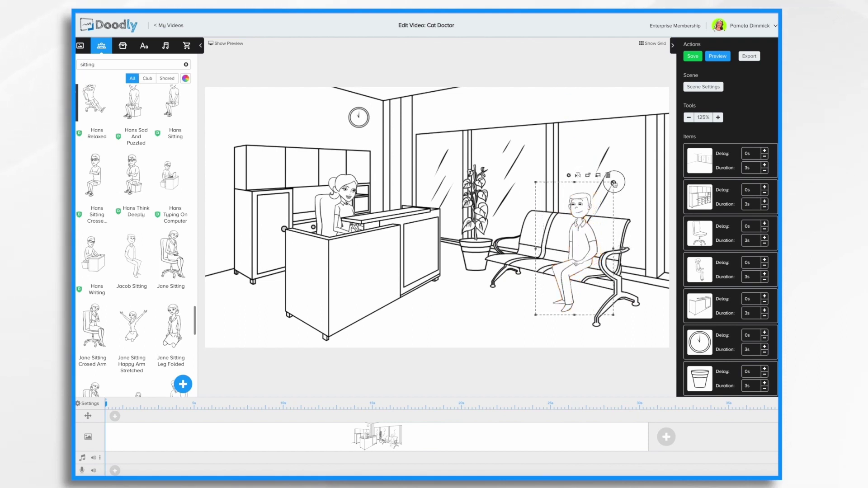
drag(613, 183, 616, 182)
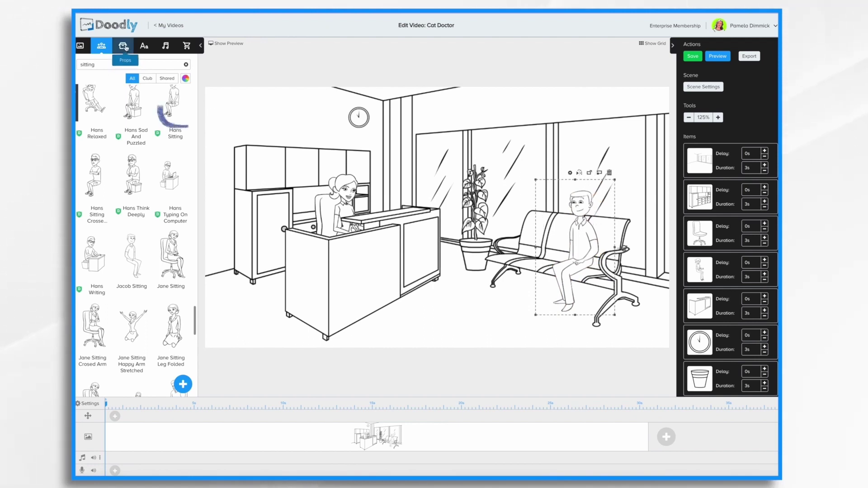
Add the Cat prop, shrink it and set it on the floor beside the bench
click(125, 46)
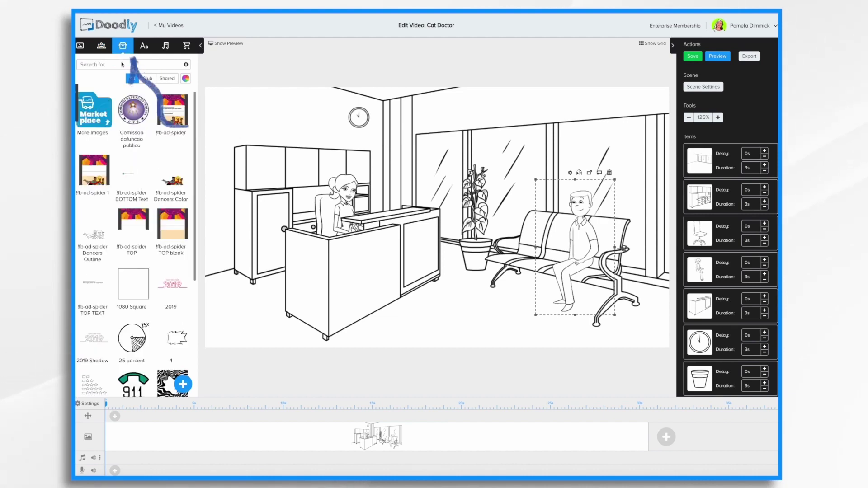
click(122, 65)
text(cat)
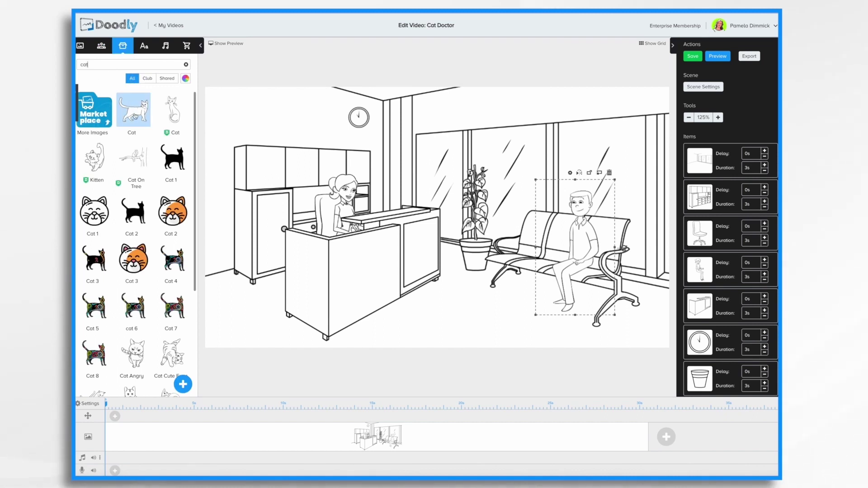
click(134, 117)
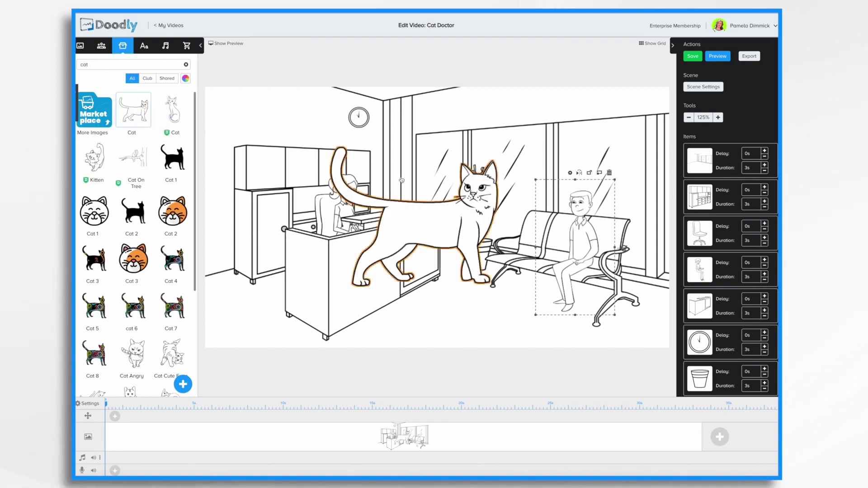
drag(439, 222, 478, 274)
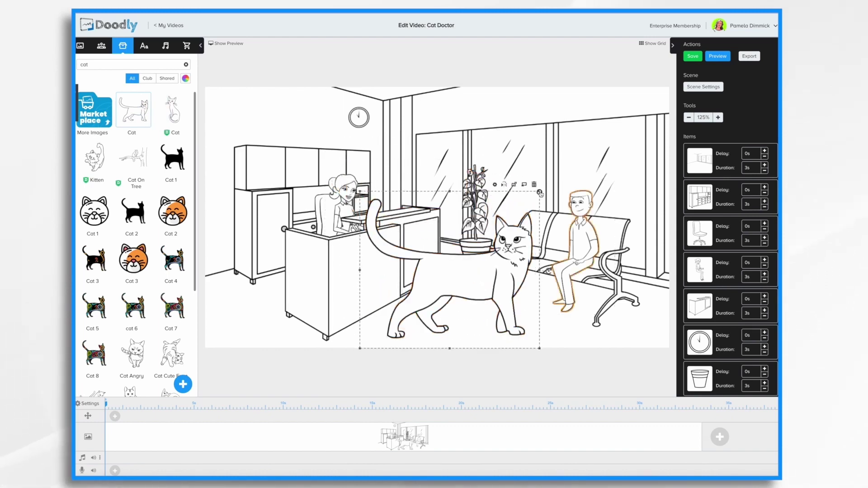
drag(541, 197, 447, 291)
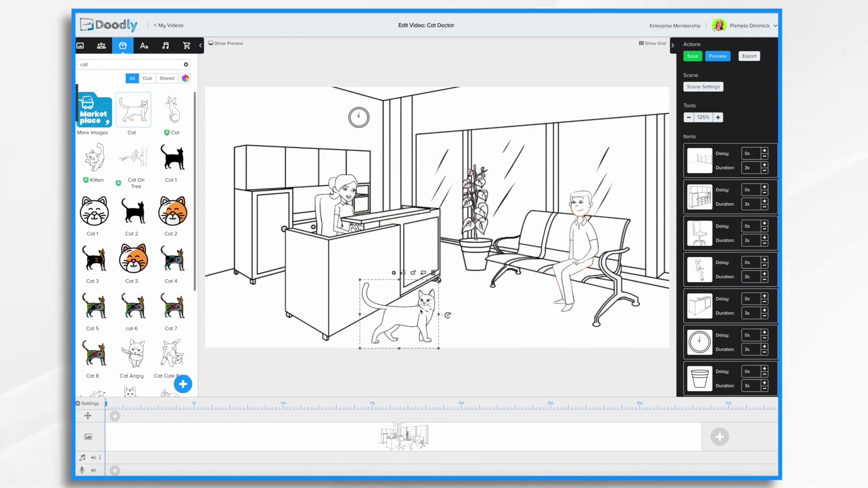
drag(414, 315, 531, 283)
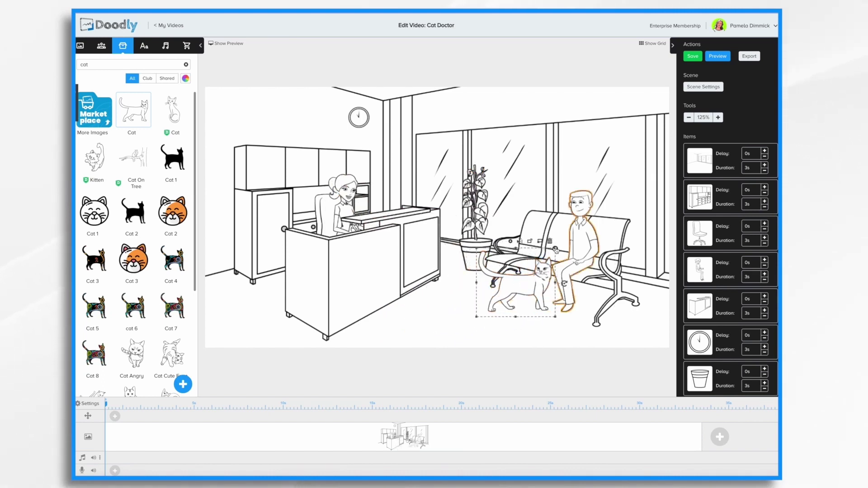
drag(555, 248, 551, 251)
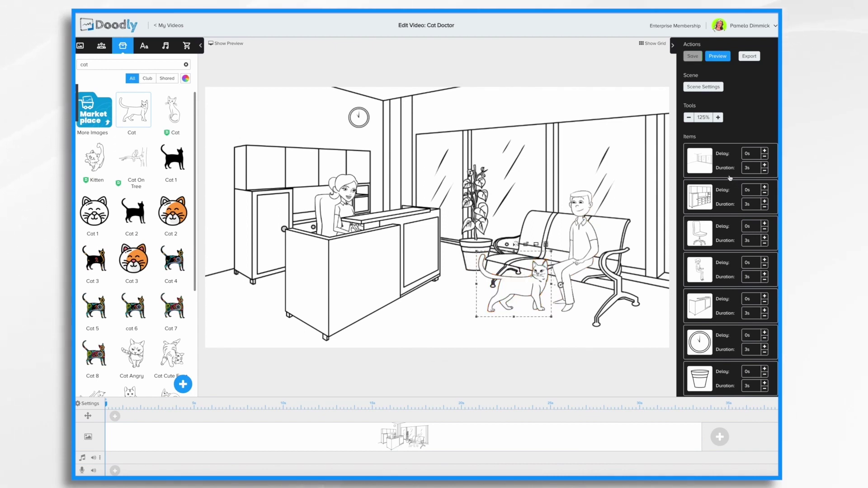
scroll(730, 177, down, 5)
scroll(730, 177, up, 5)
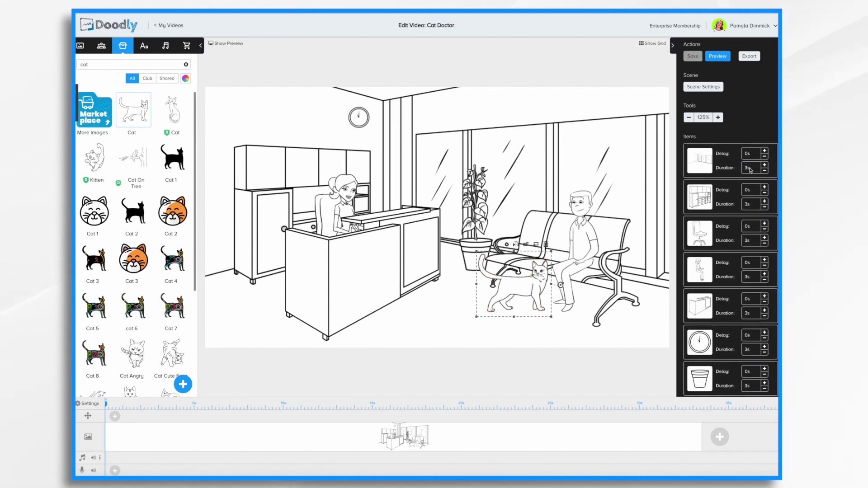
scroll(738, 226, down, 3)
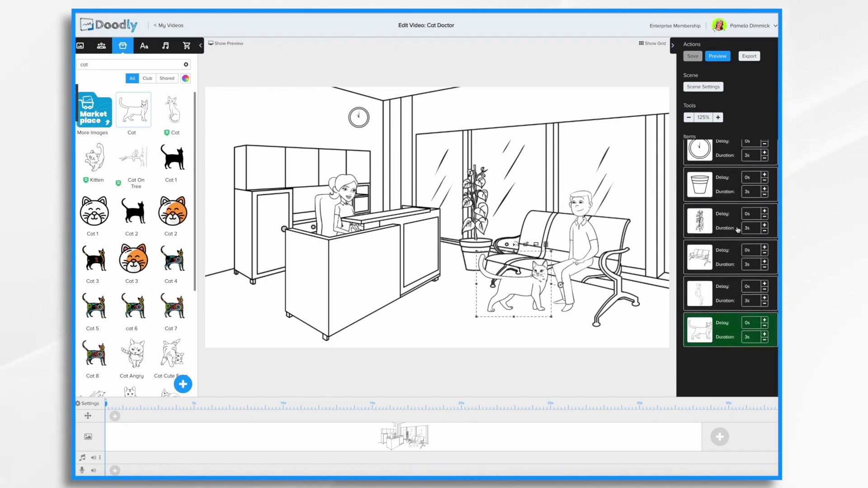
scroll(738, 230, up, 2)
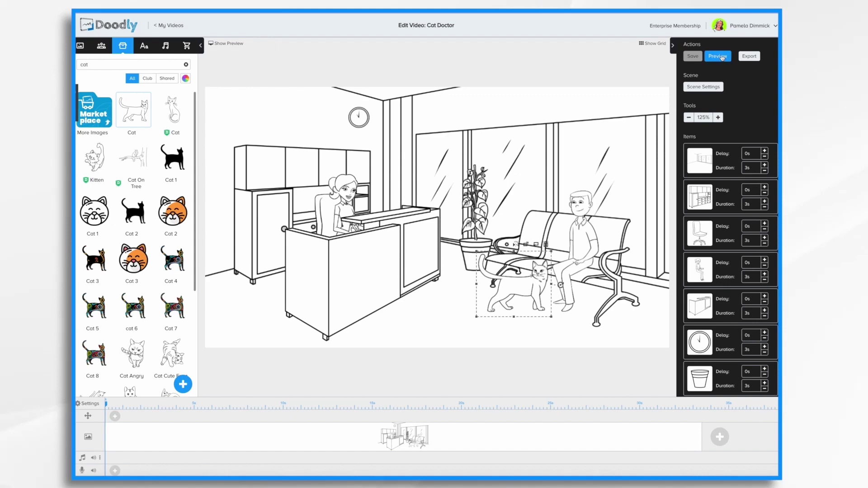
click(722, 58)
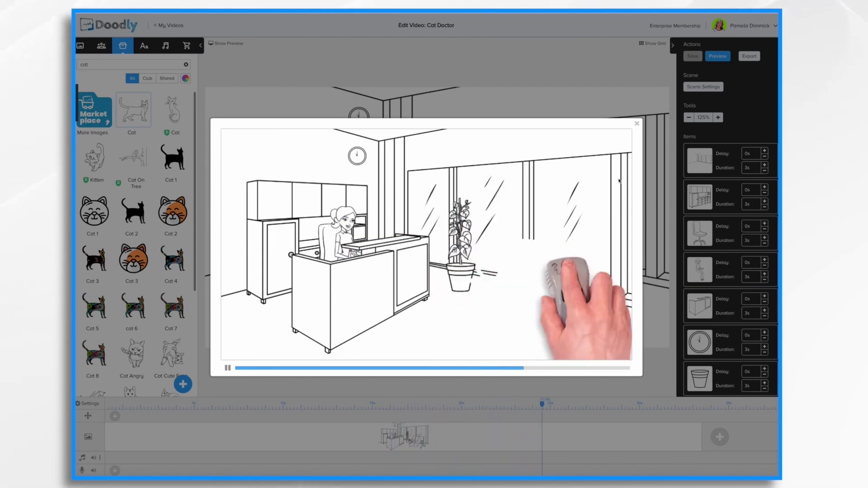
click(637, 124)
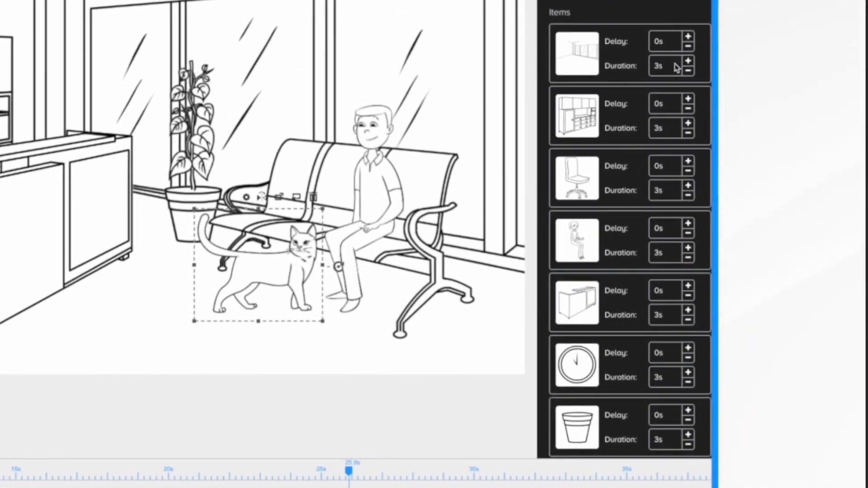
Set the room, cabinets, chair, receptionist and desk draw durations to 0s
click(658, 69)
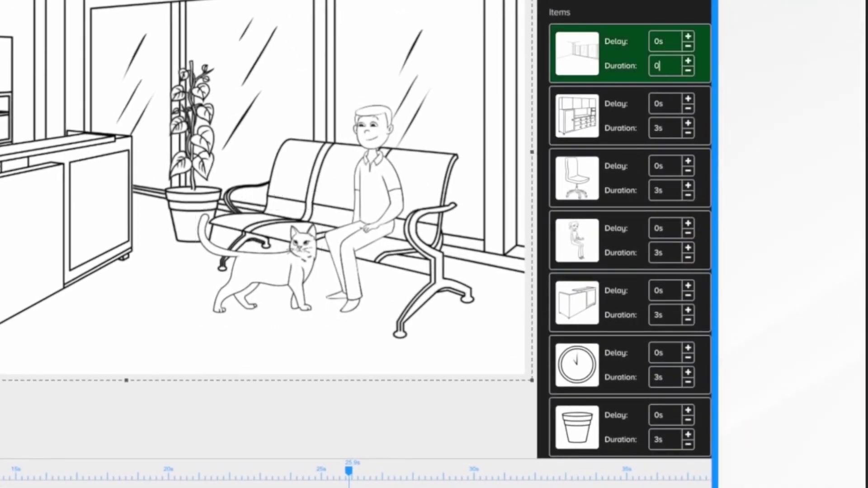
click(669, 129)
text(0)
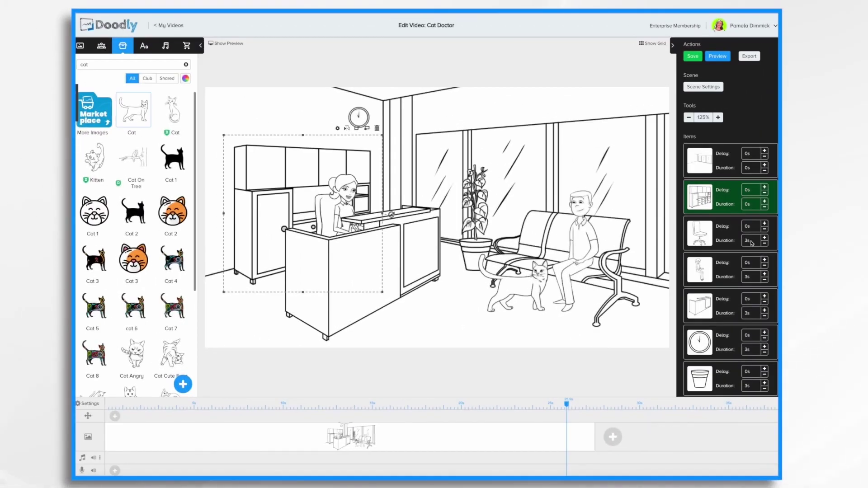
click(750, 241)
text(0)
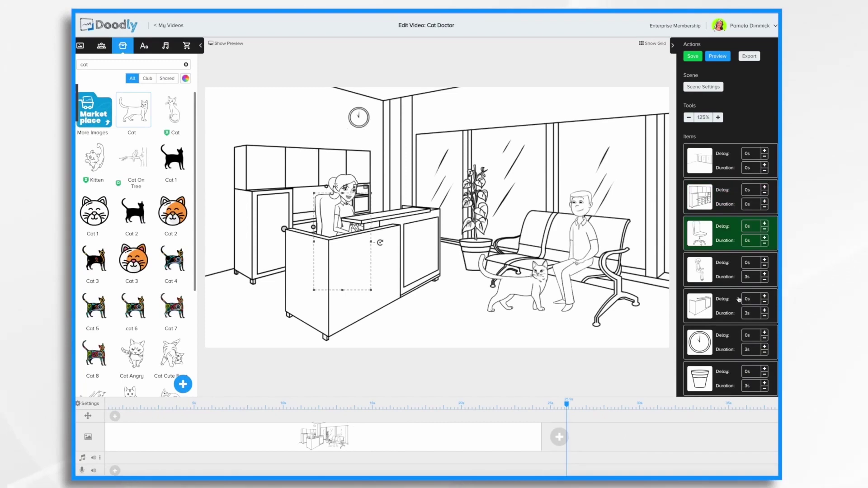
click(754, 278)
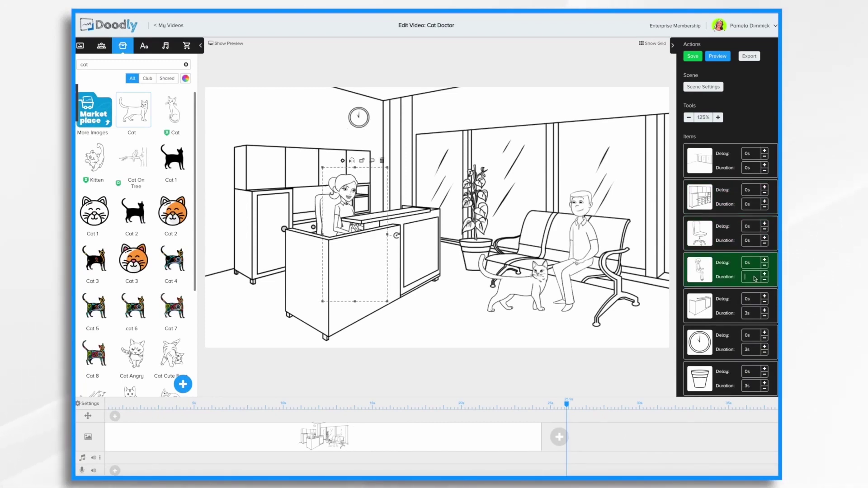
text(0s)
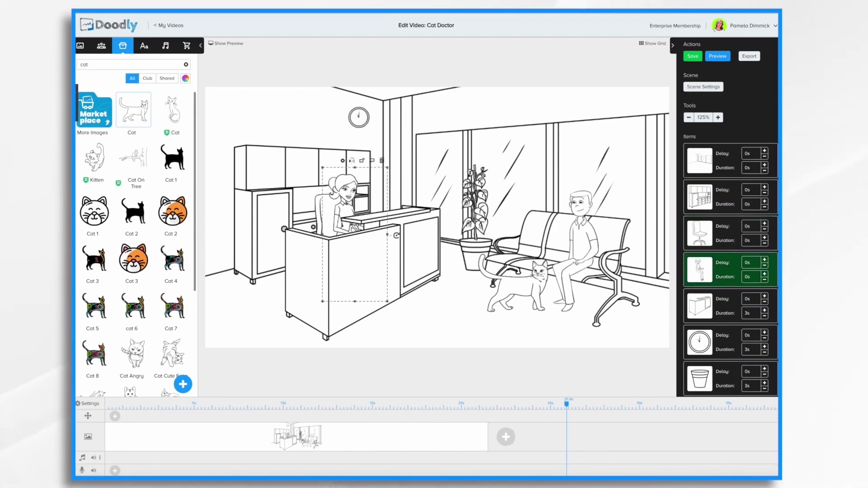
click(755, 314)
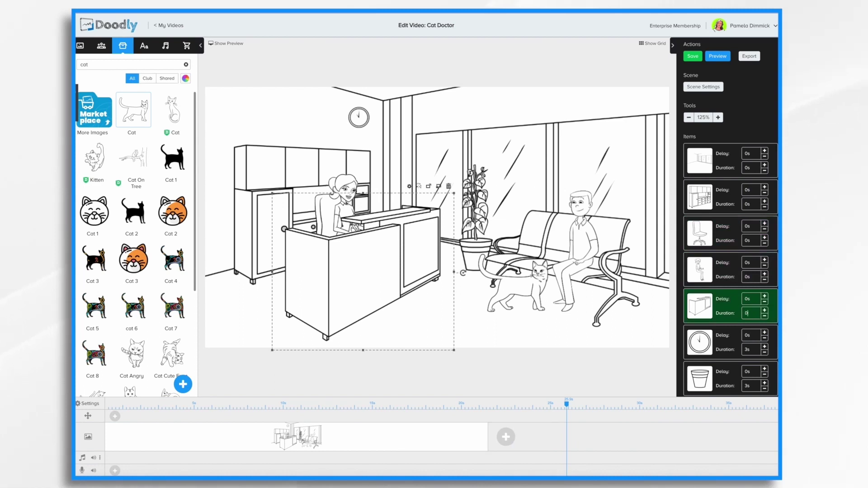
text(0)
Set the clock, pot, plant and bench durations to 0s, then save the video
click(755, 351)
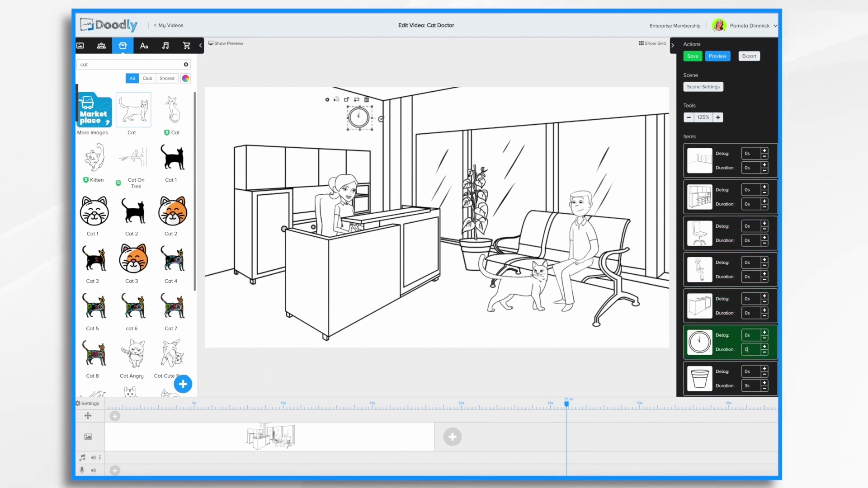
text(0)
click(752, 387)
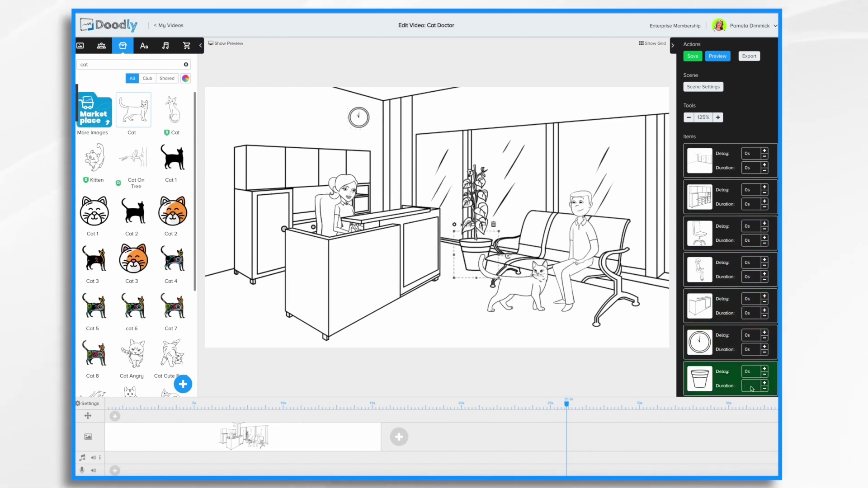
text(0s)
scroll(749, 349, down, 5)
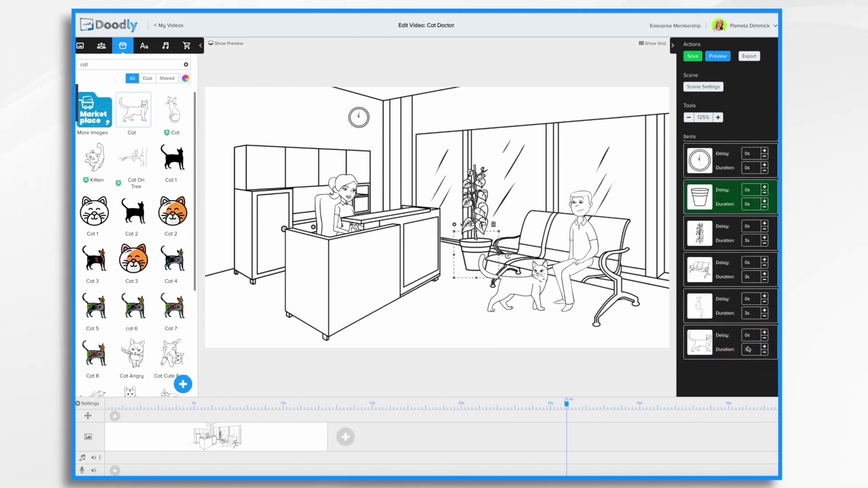
click(755, 229)
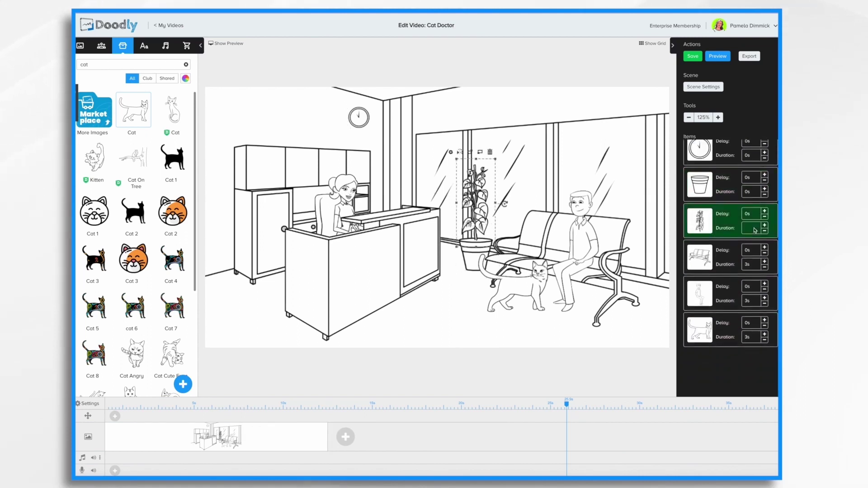
click(755, 265)
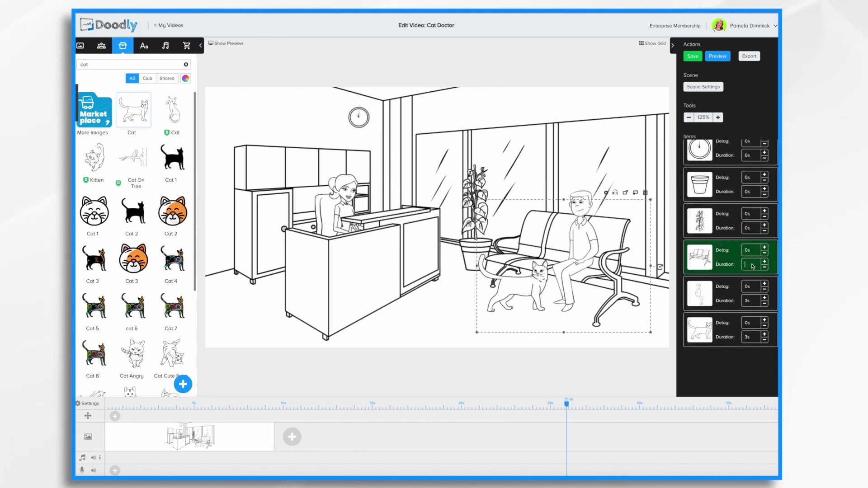
text(0s)
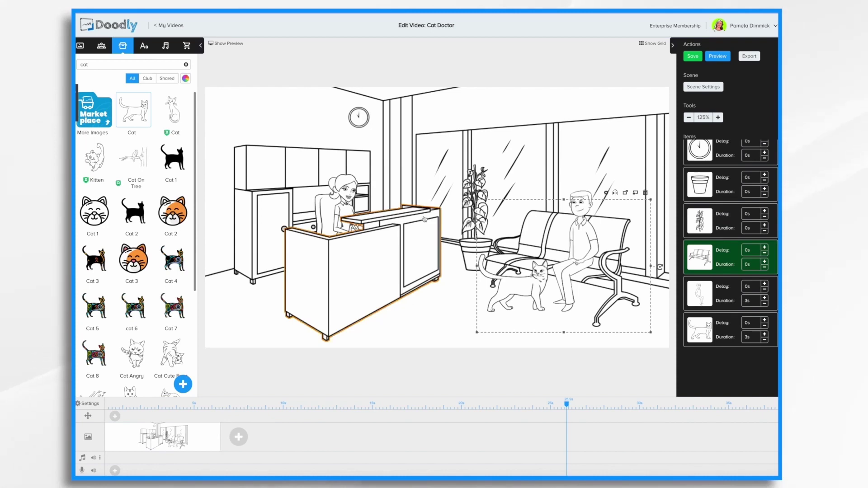
key(ctrl+s)
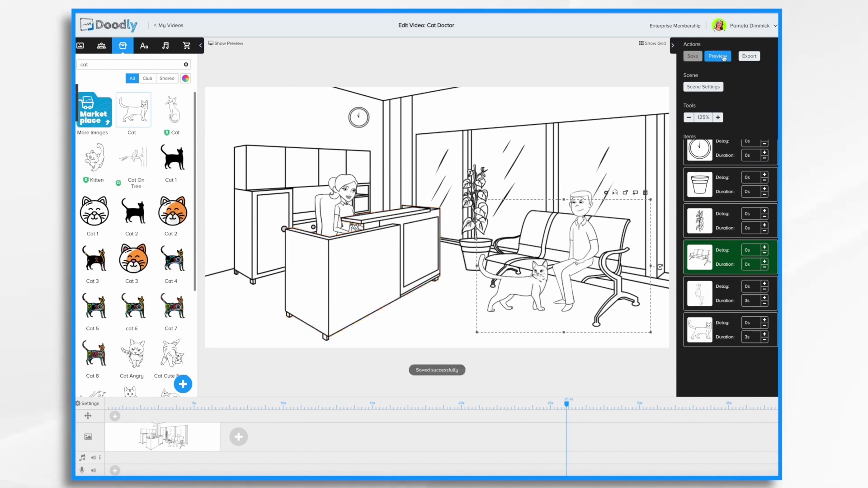
click(724, 57)
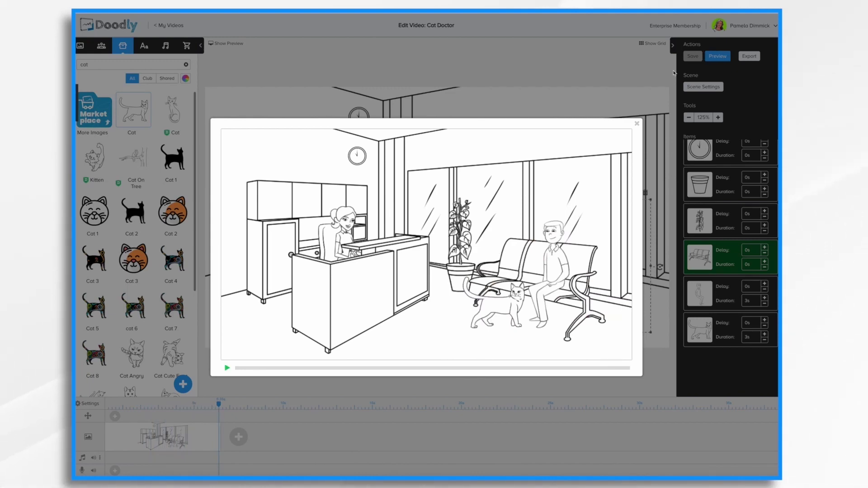
click(637, 124)
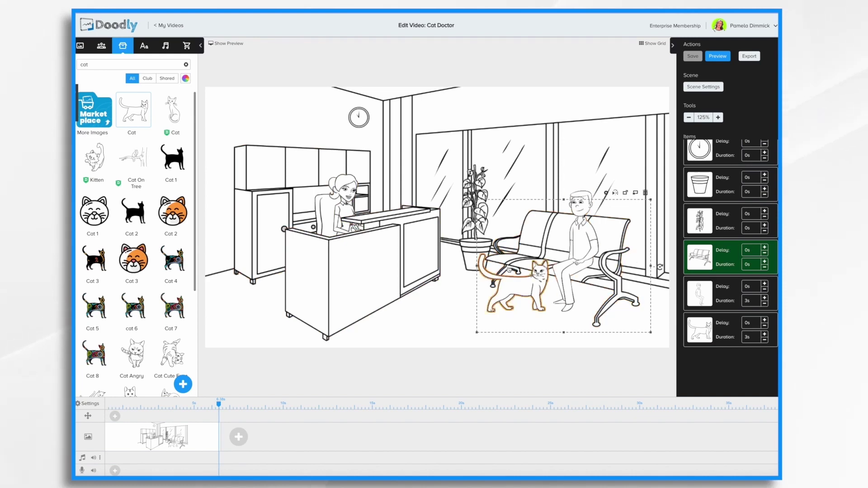
Search characters for 'doctor' and add Luciana Veterinarian as a new image, not a replacement
click(102, 46)
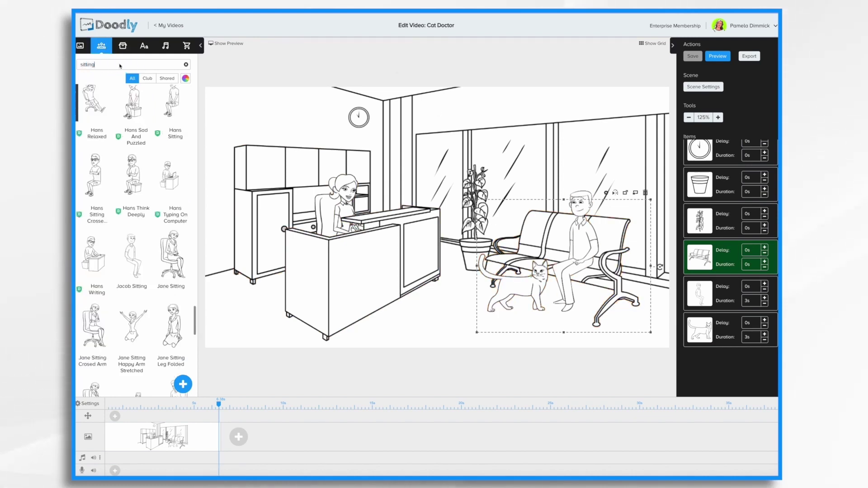
key(BackSpace)
key(BackSpace)
key(BackSpace)
text(doctor)
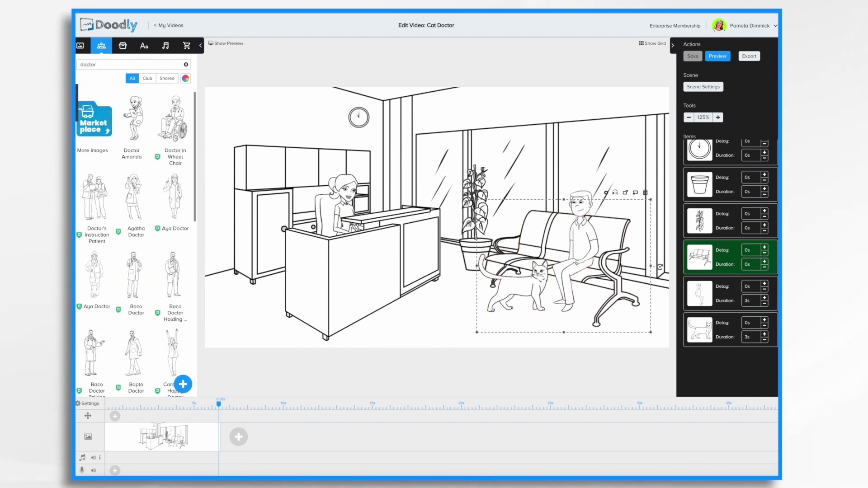
scroll(159, 243, down, 8)
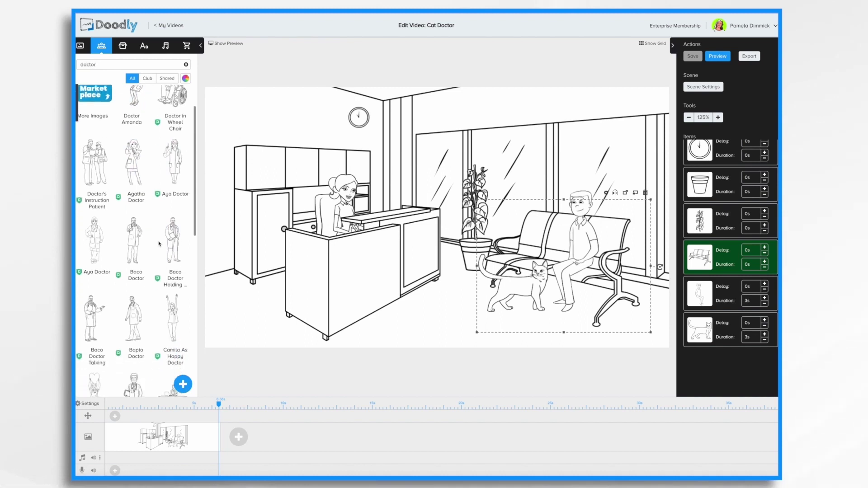
scroll(159, 244, down, 1)
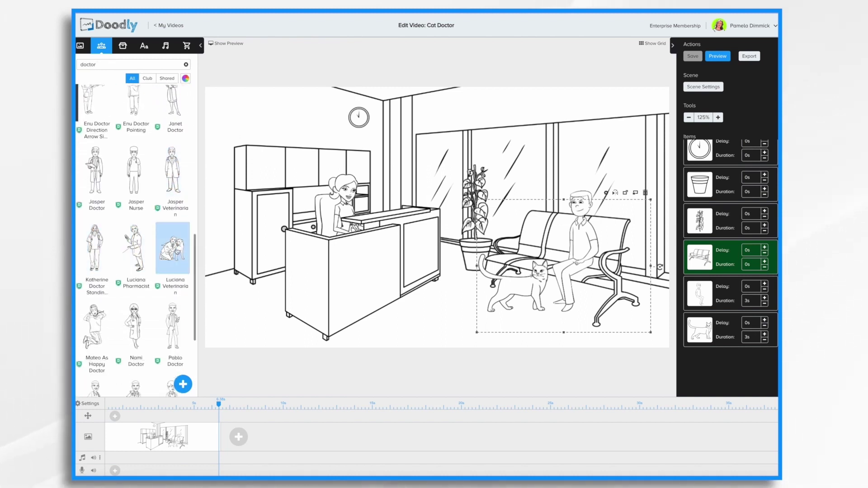
drag(173, 248, 279, 265)
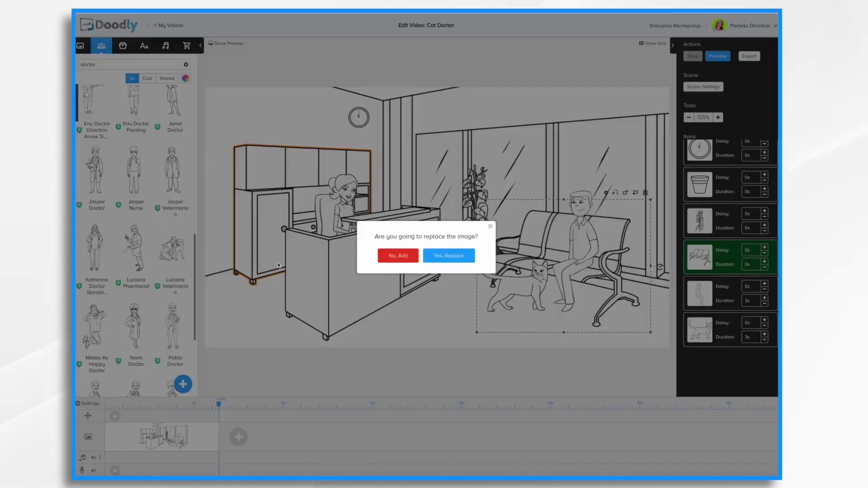
click(408, 256)
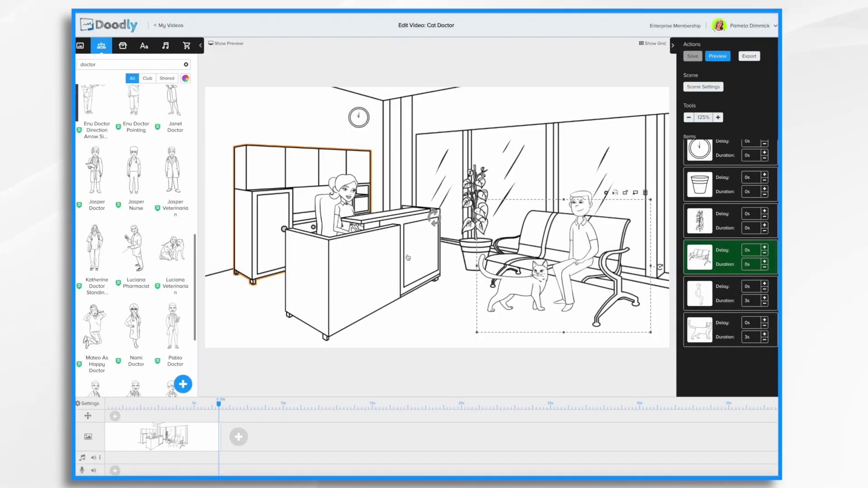
Shrink the vet and dog and position them in front of the reception desk
drag(293, 254, 383, 261)
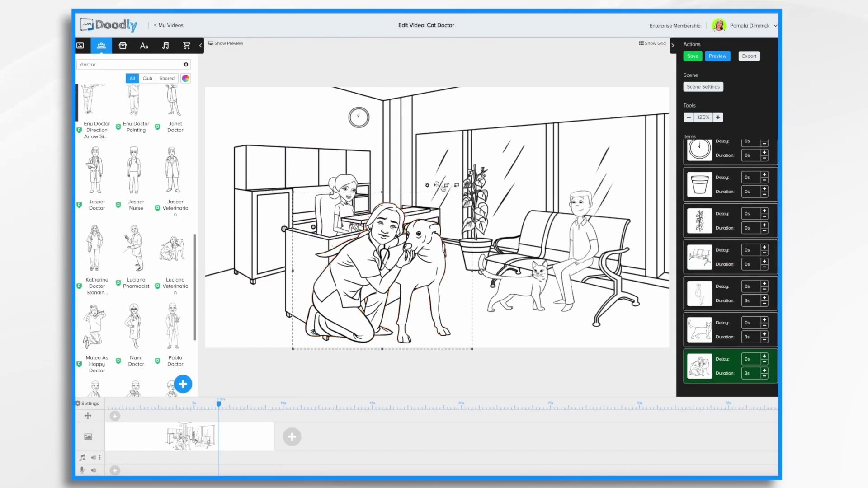
drag(472, 192, 426, 232)
drag(356, 284, 406, 278)
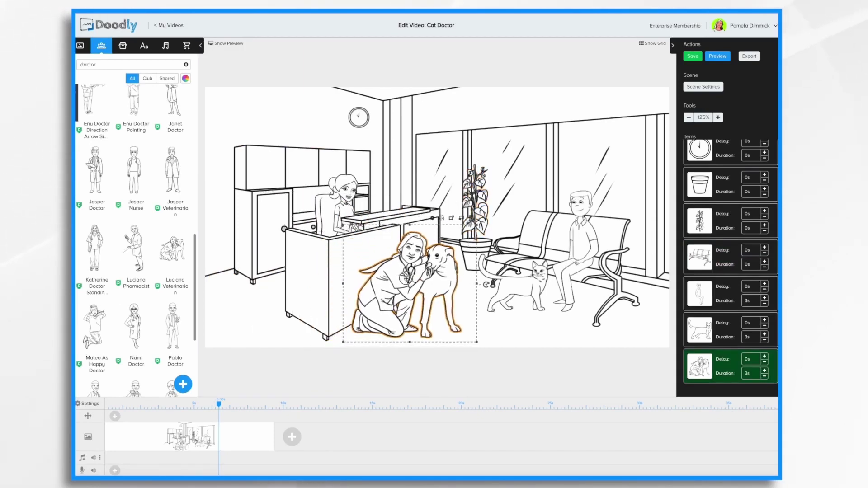
Give the veterinarian item a 5s delay in the Items panel
scroll(722, 332, down, 2)
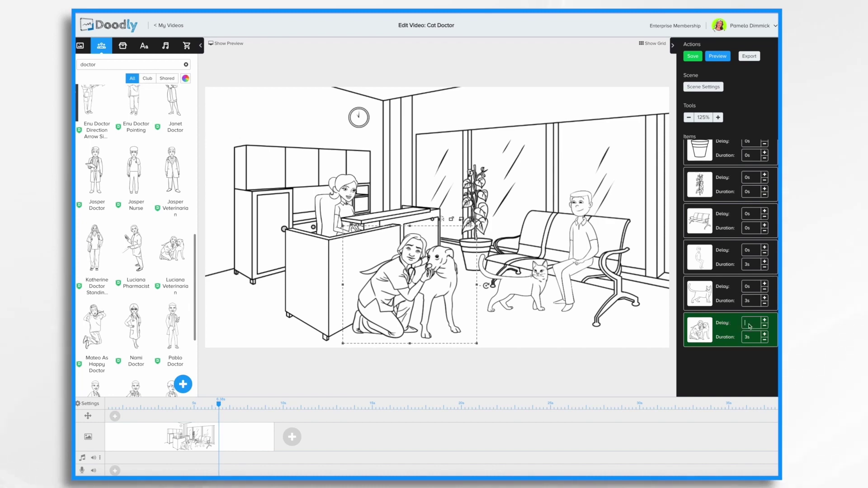
click(684, 105)
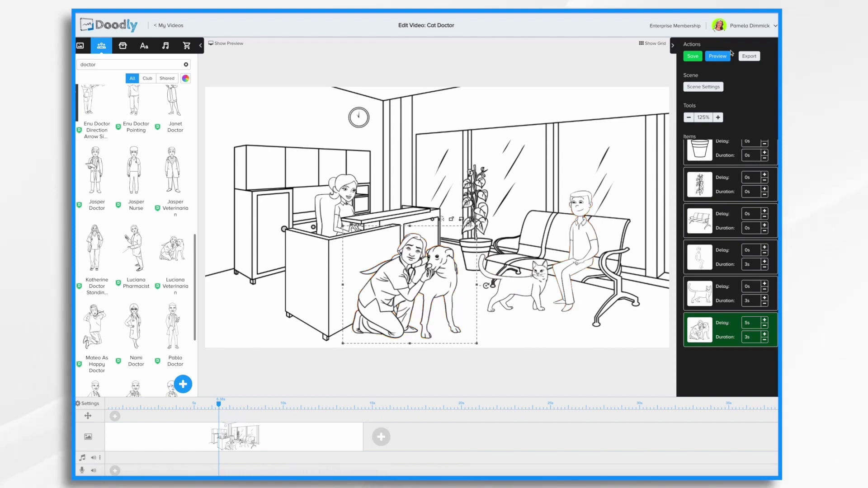
Preview the scene to confirm the vet and dog are drawn last
click(721, 58)
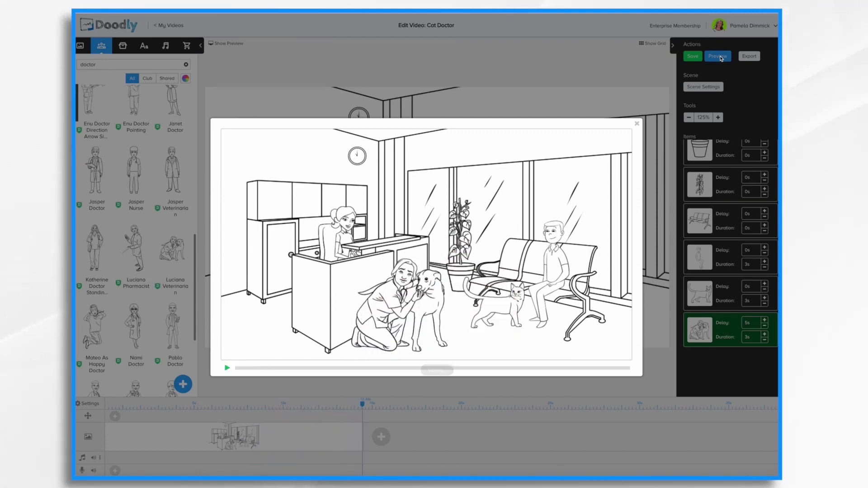
key(Escape)
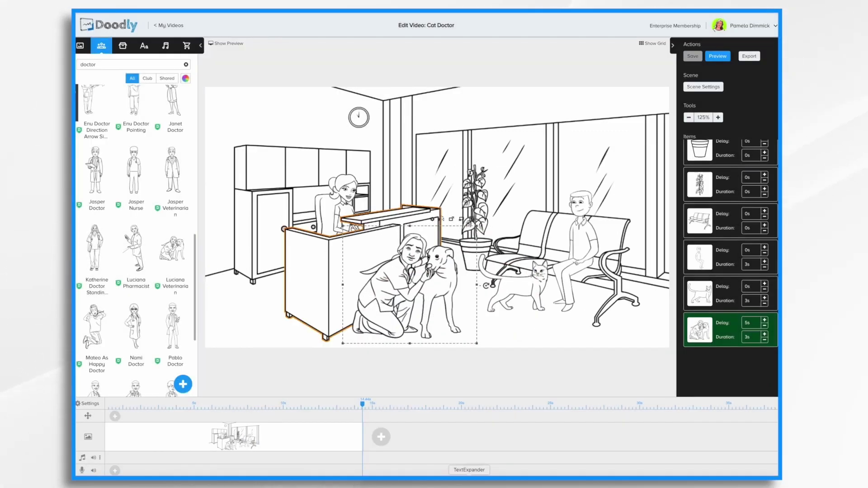